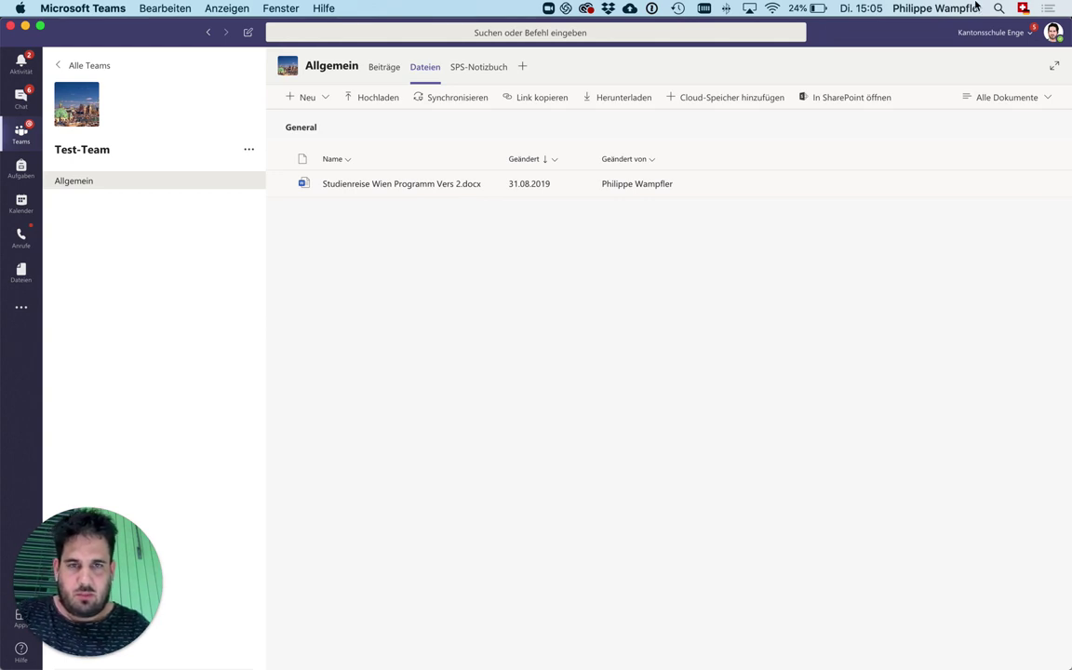
Add a Planner tab to the Allgemein channel with a new plan named "Projekt"
{"action": "left_click", "coordinate": [522, 75]}
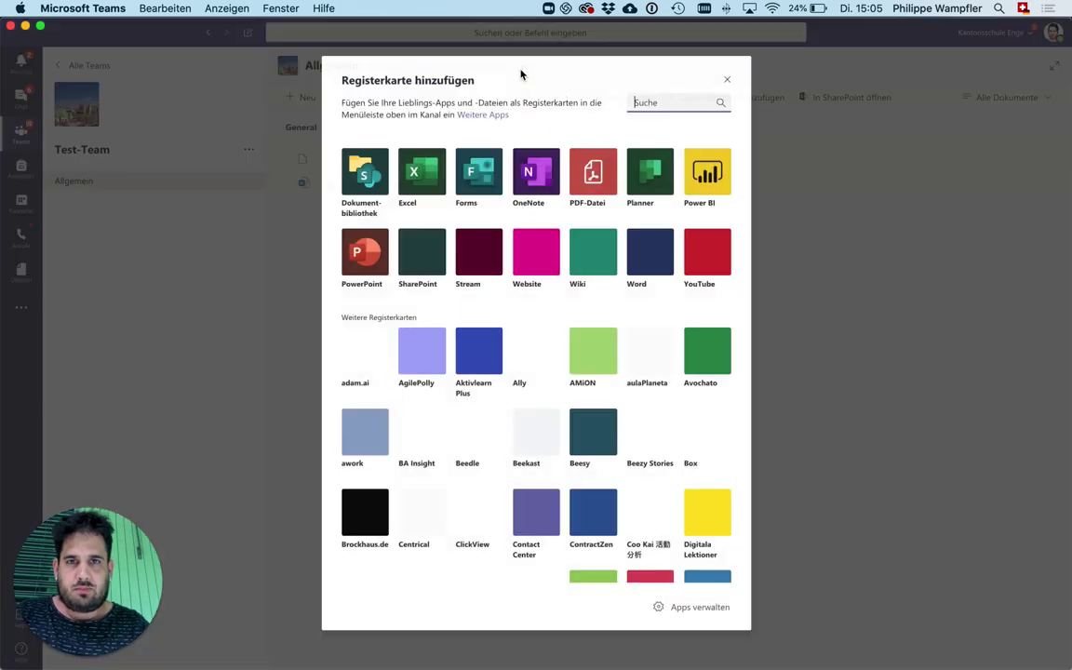
{"action": "left_click", "coordinate": [674, 103]}
{"action": "type", "text": "planner"}
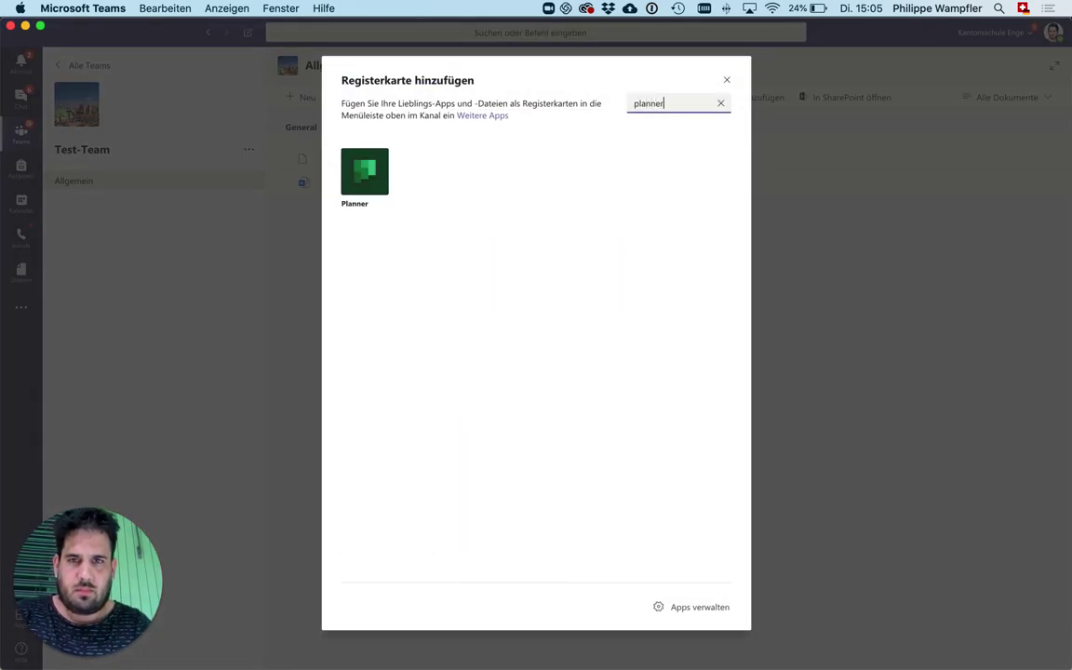
{"action": "left_click", "coordinate": [369, 173]}
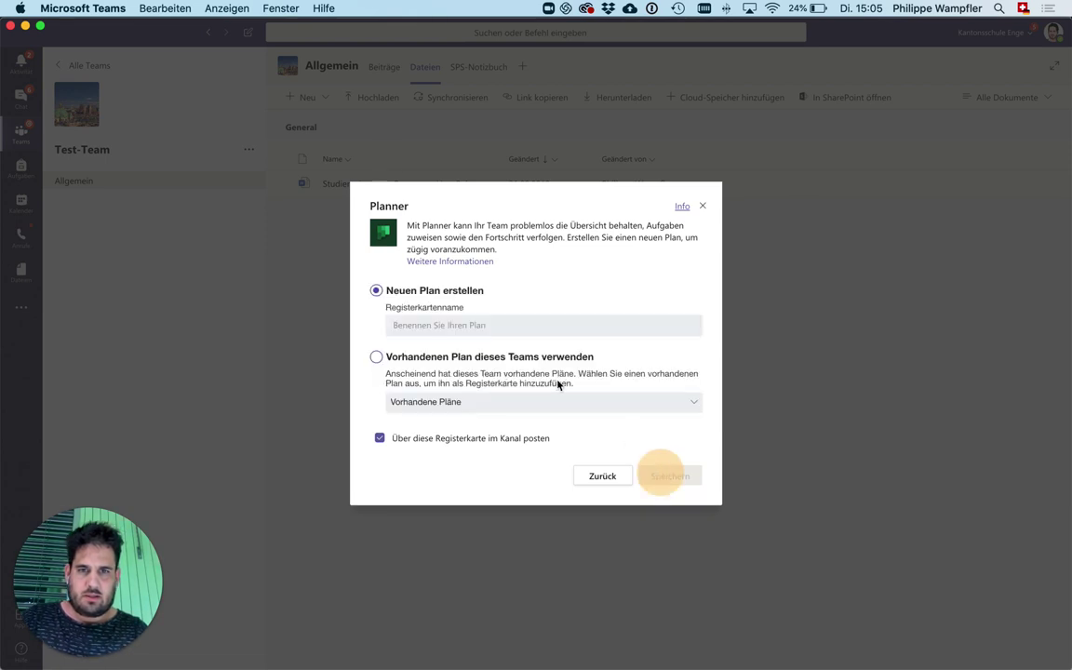
{"action": "left_click", "coordinate": [450, 326]}
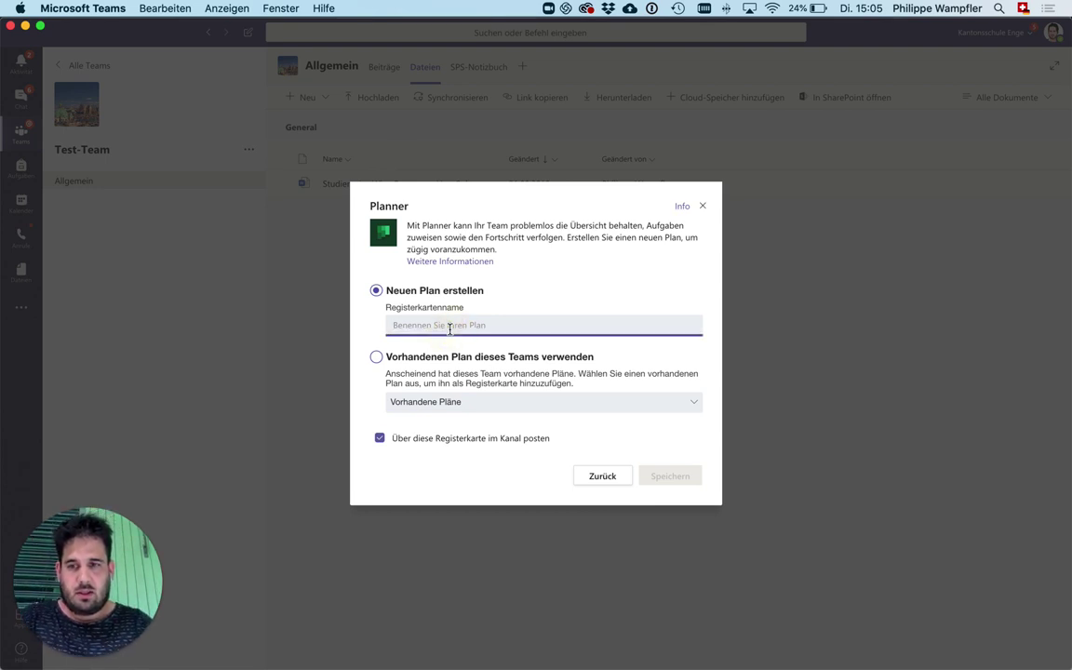
{"action": "type", "text": "Projekt"}
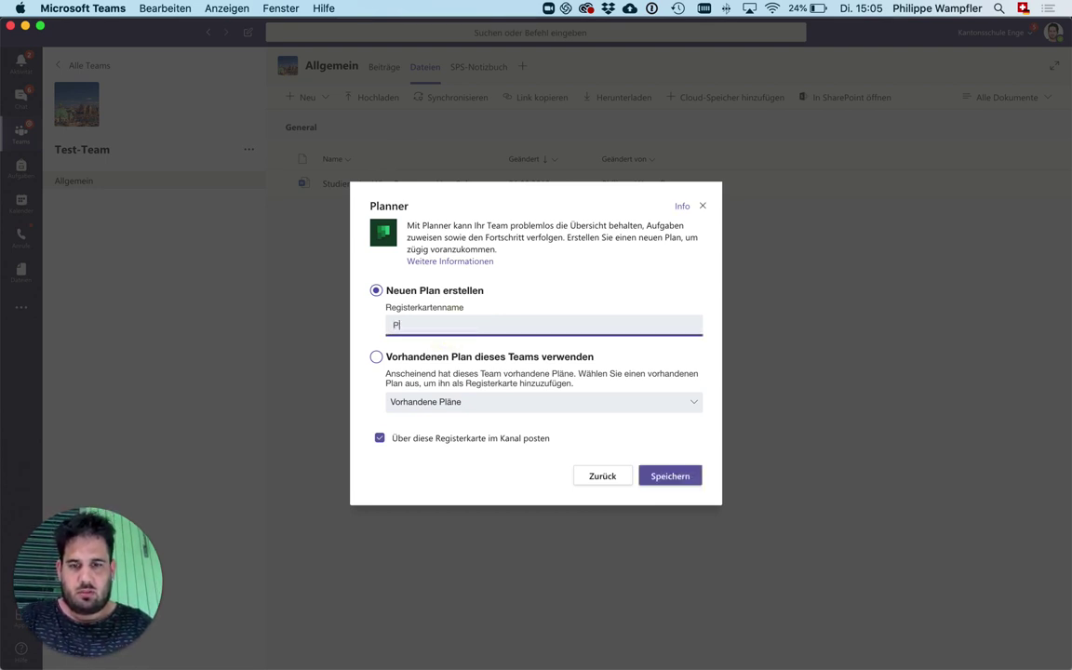
{"action": "left_click", "coordinate": [673, 479]}
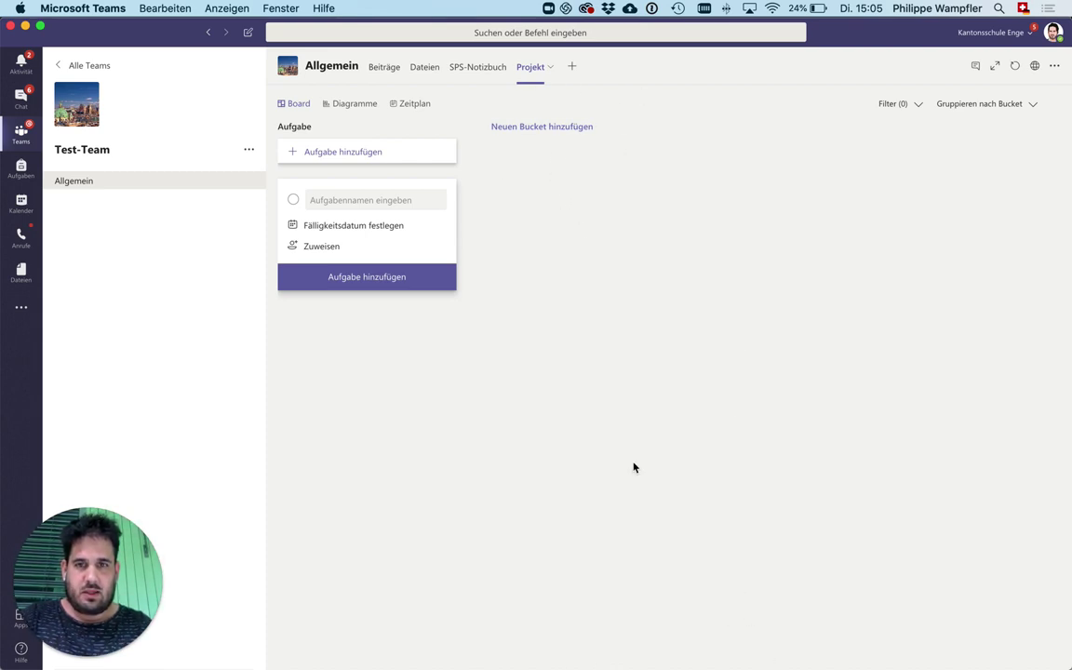
Rename the plan's default bucket "Aufgabe" as "To Do"
{"action": "left_click", "coordinate": [310, 126]}
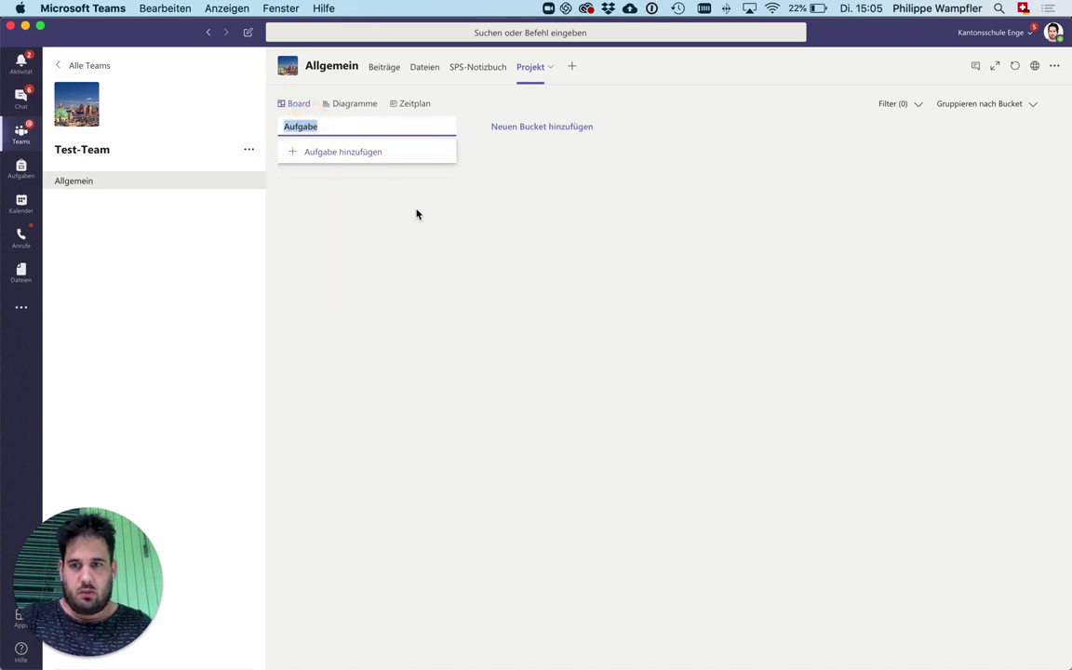
{"action": "type", "text": "To "}
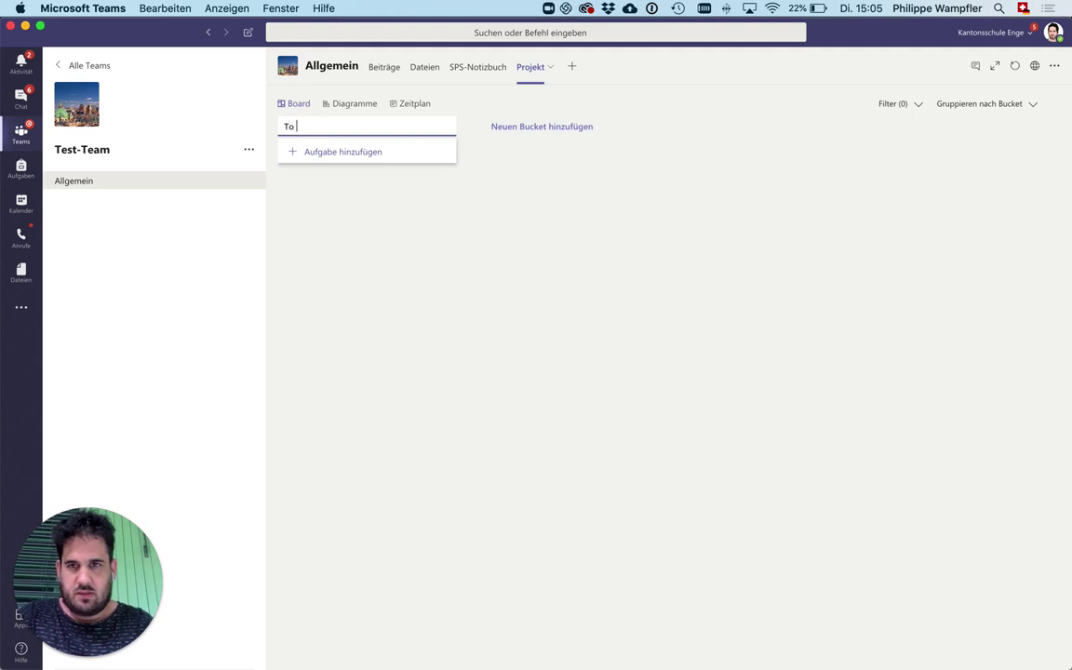
{"action": "type", "text": "Do"}
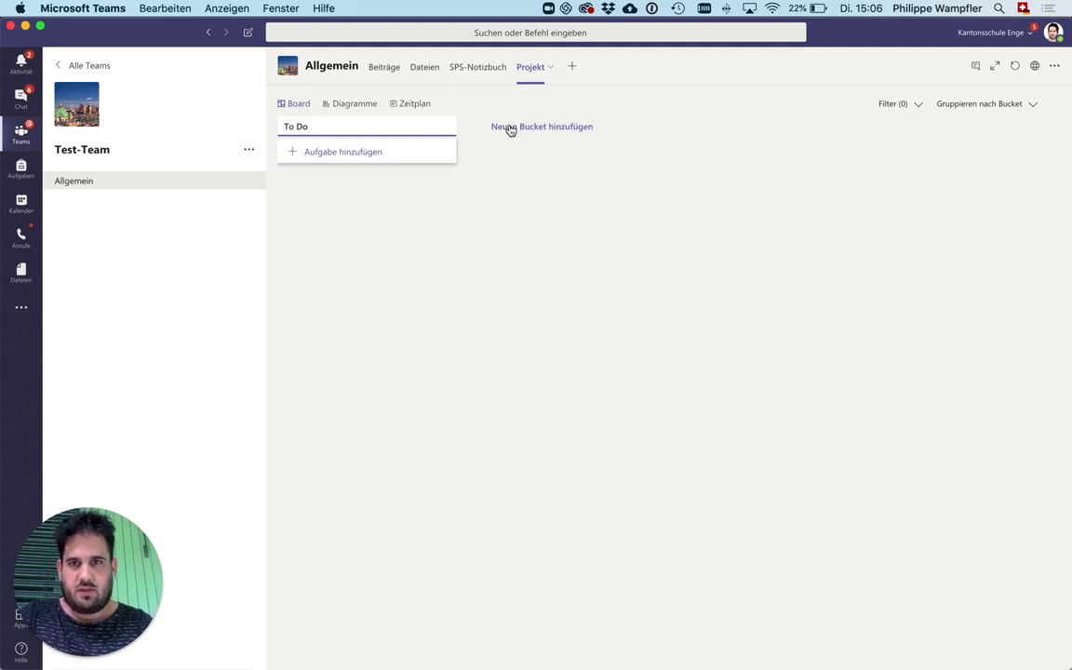
Add two more buckets to the plan, named "Doing" and "Done"
{"action": "left_click", "coordinate": [509, 127]}
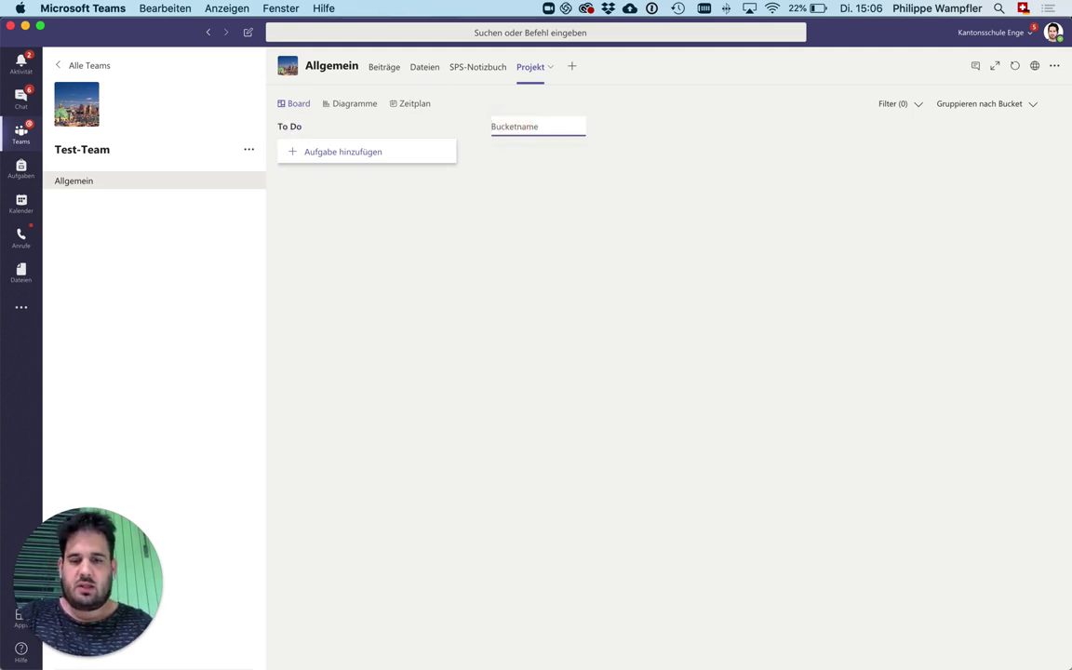
{"action": "type", "text": "Doing"}
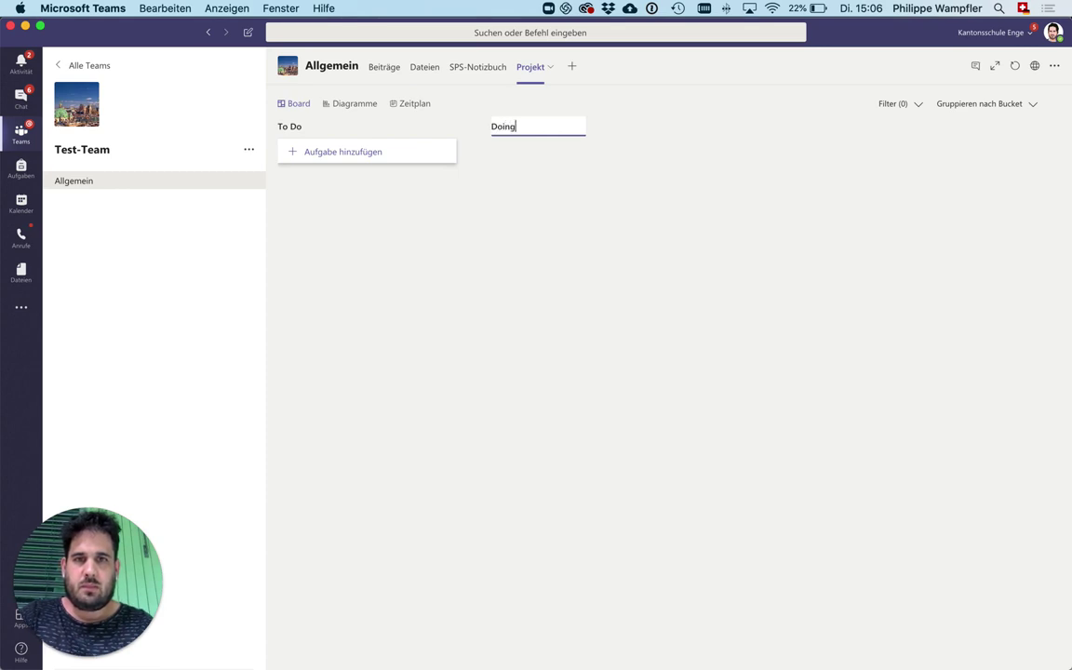
{"action": "key", "text": "Return"}
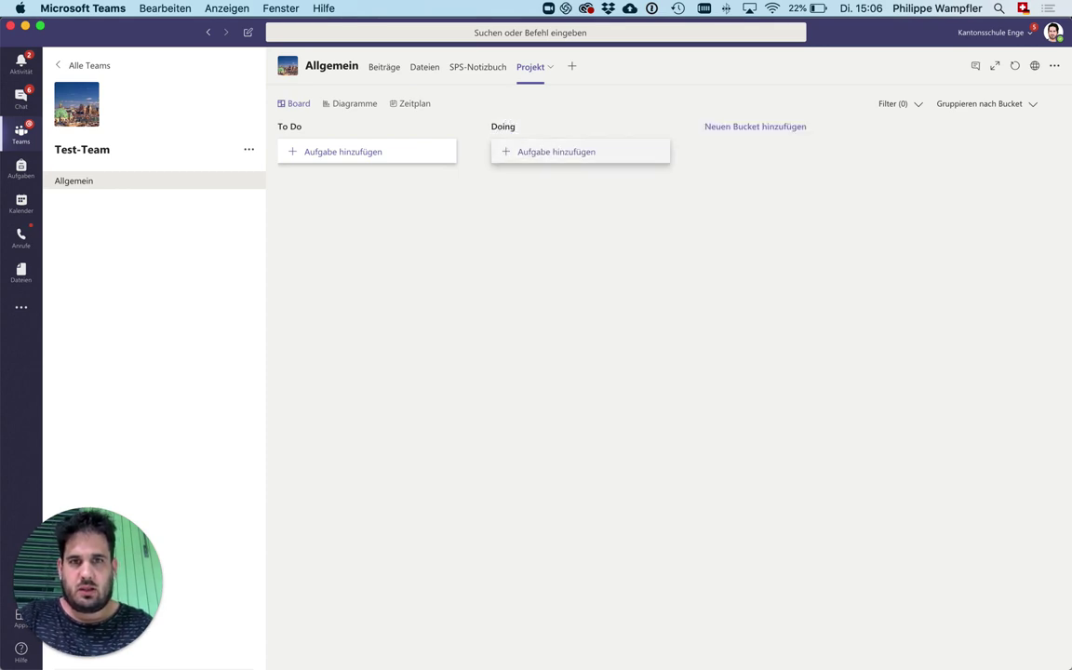
{"action": "left_click", "coordinate": [733, 132]}
{"action": "type", "text": "Done"}
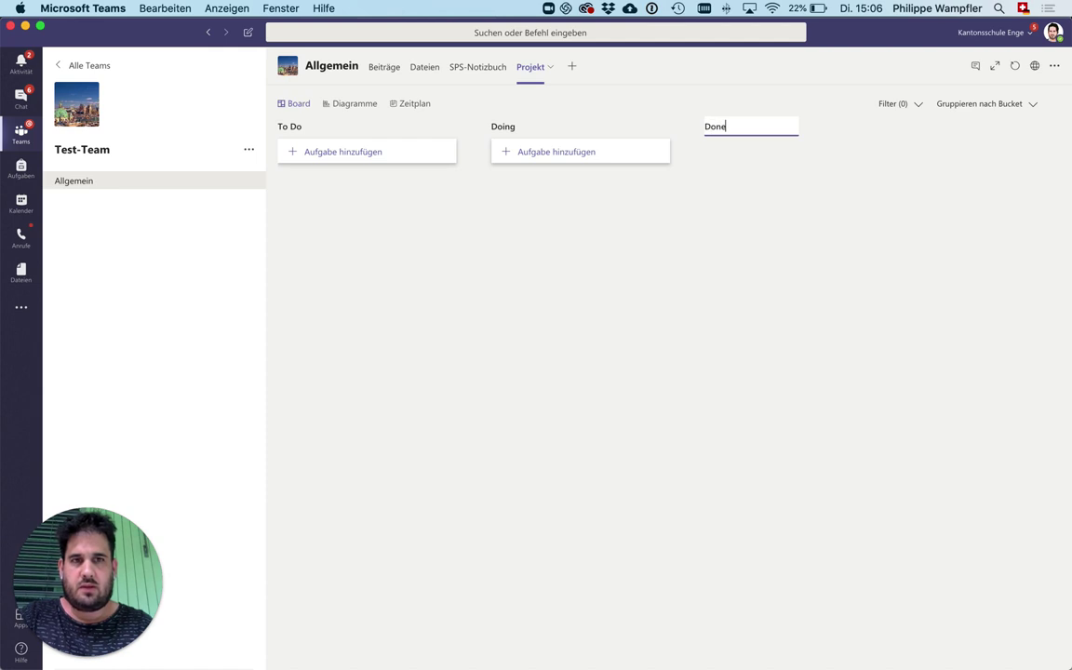
{"action": "key", "text": "Return"}
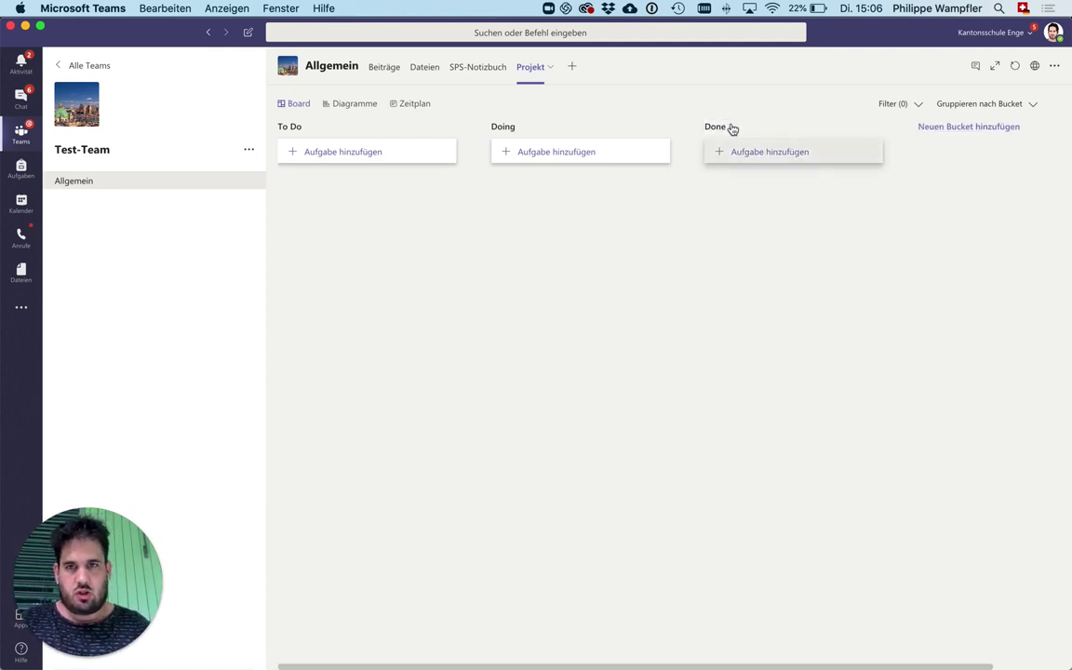
Draft a task "Website-URL reservieren" in the To Do bucket with the due date 1 June 2020
{"action": "left_click", "coordinate": [371, 151]}
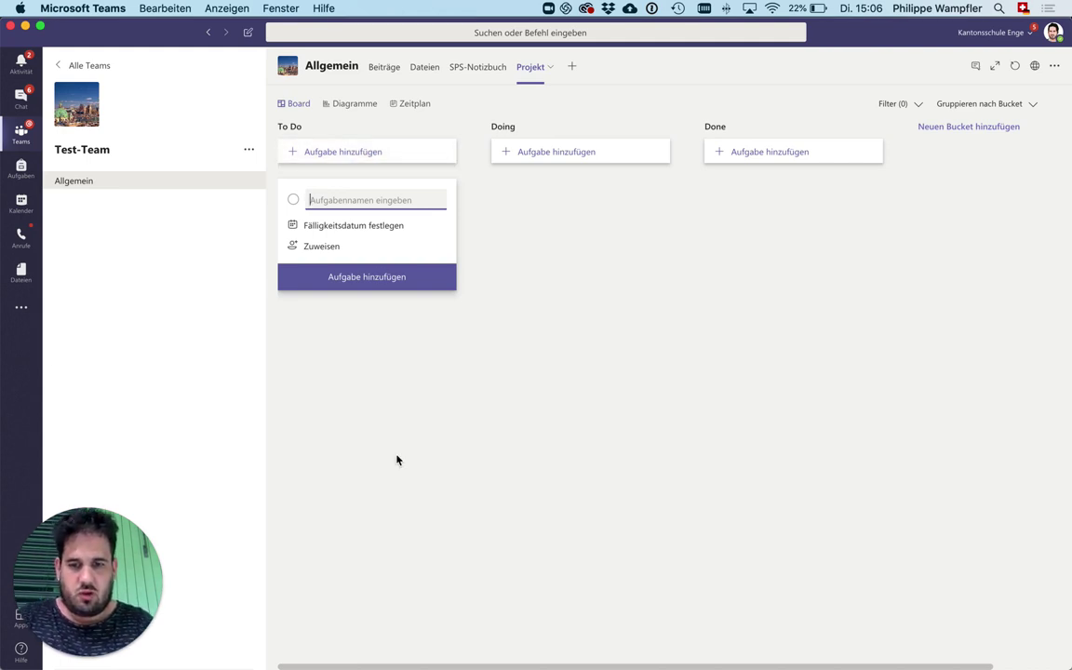
{"action": "type", "text": "Website-UR"}
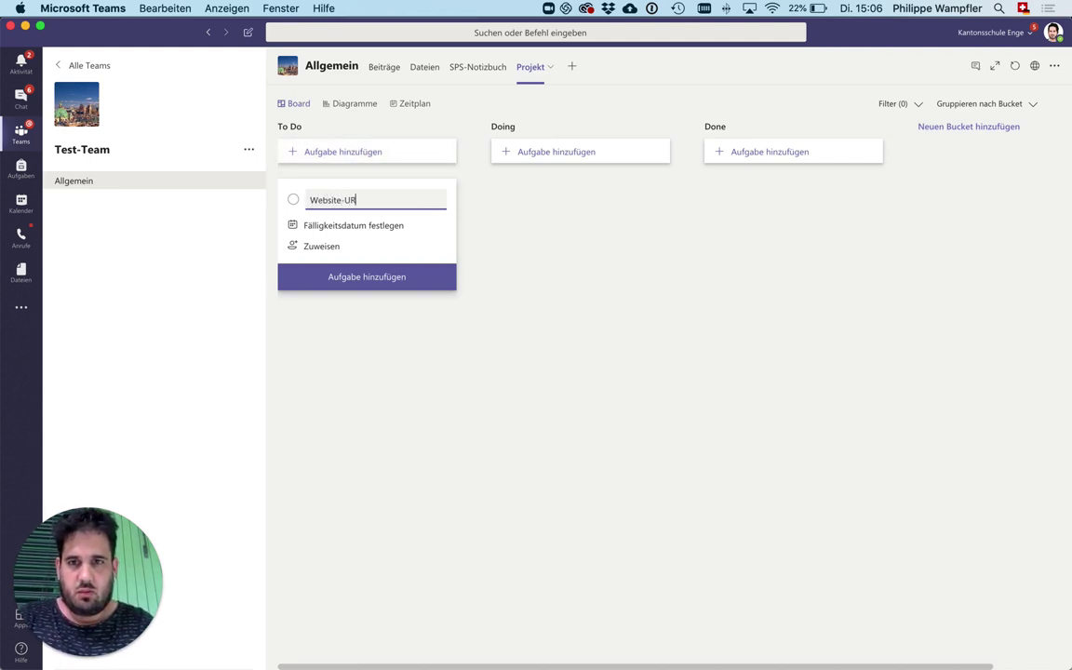
{"action": "type", "text": "L reservieren"}
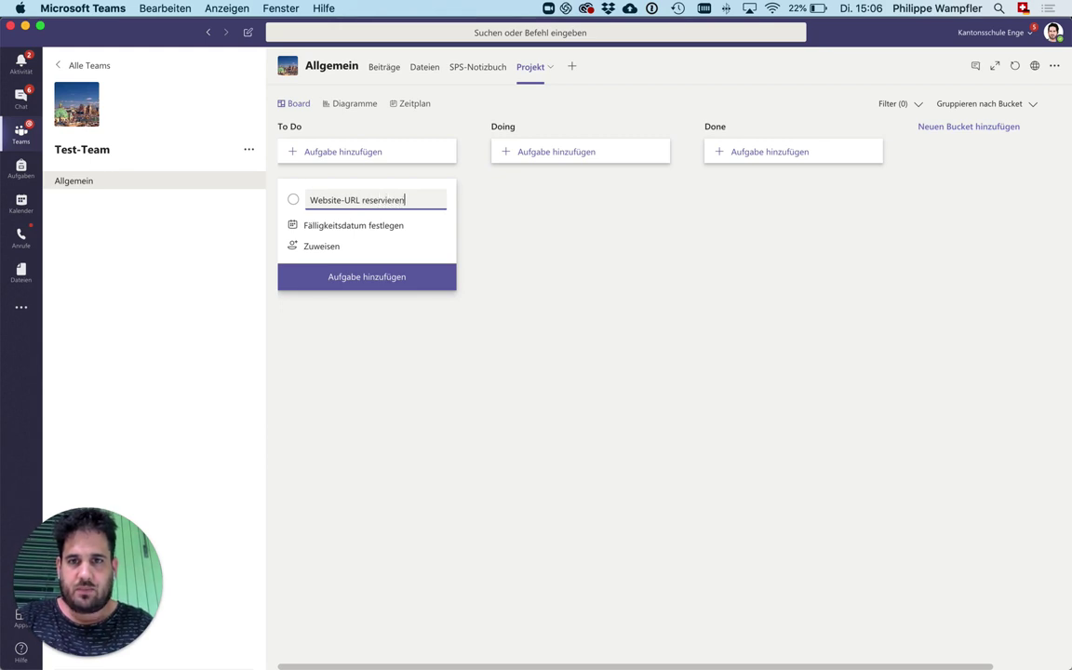
{"action": "left_click", "coordinate": [387, 232]}
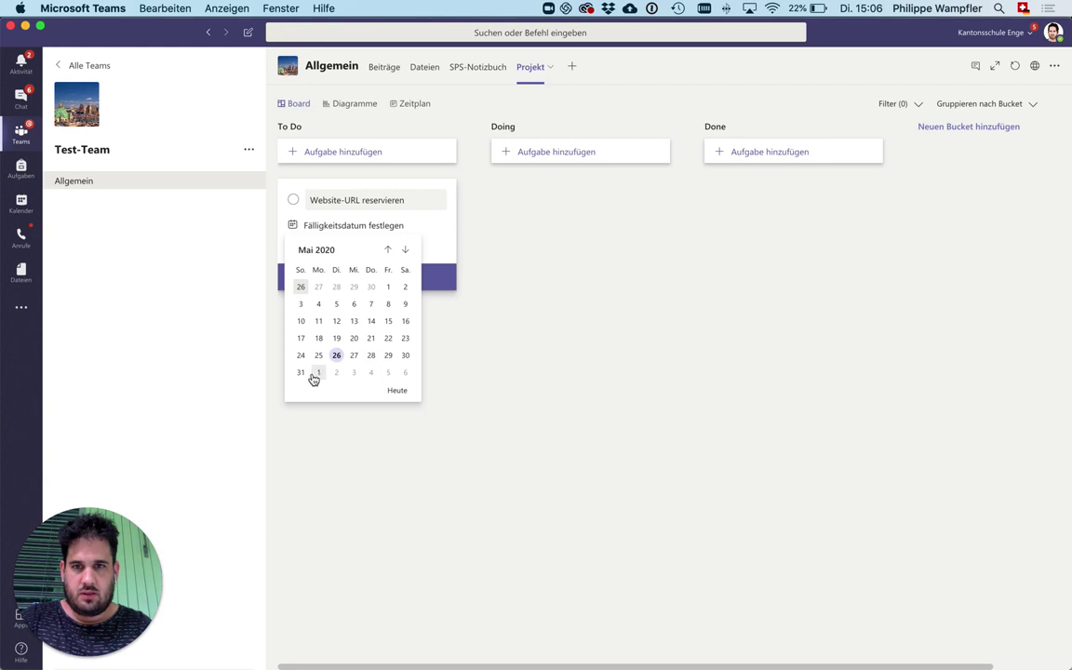
{"action": "left_click", "coordinate": [316, 377]}
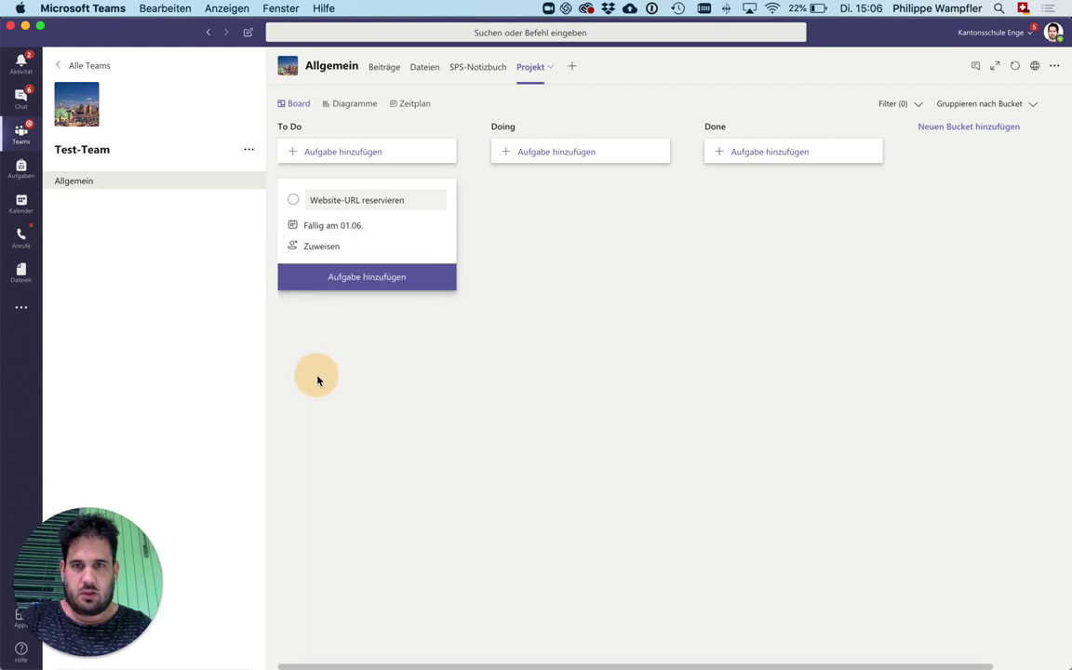
{"action": "left_click", "coordinate": [322, 249]}
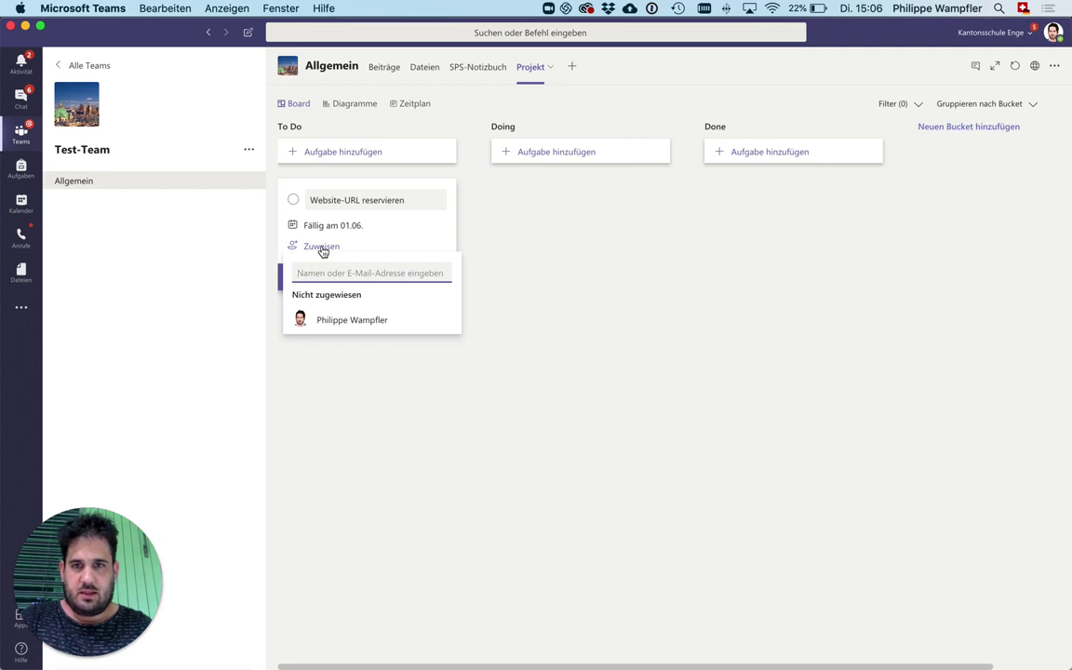
{"action": "left_click", "coordinate": [340, 321]}
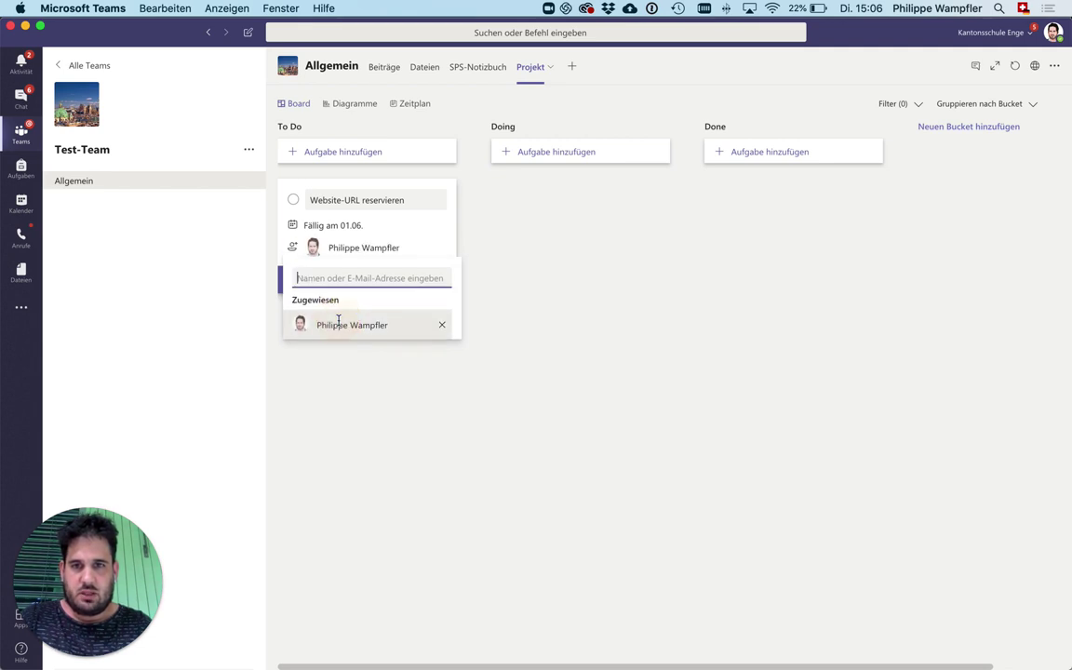
{"action": "left_click", "coordinate": [440, 327]}
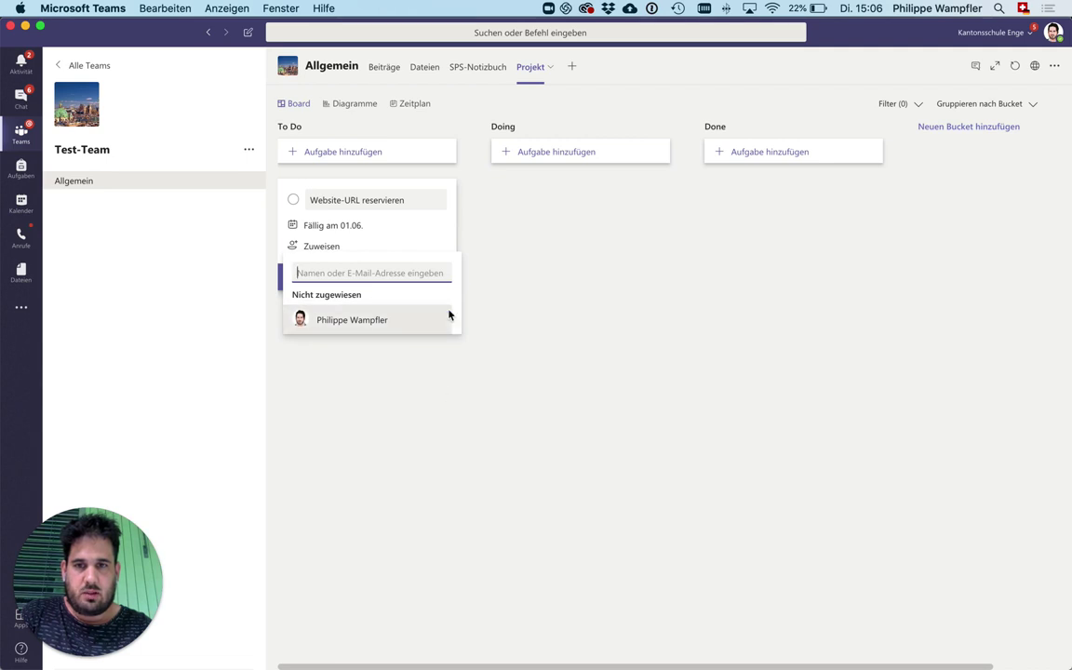
{"action": "left_click", "coordinate": [507, 332]}
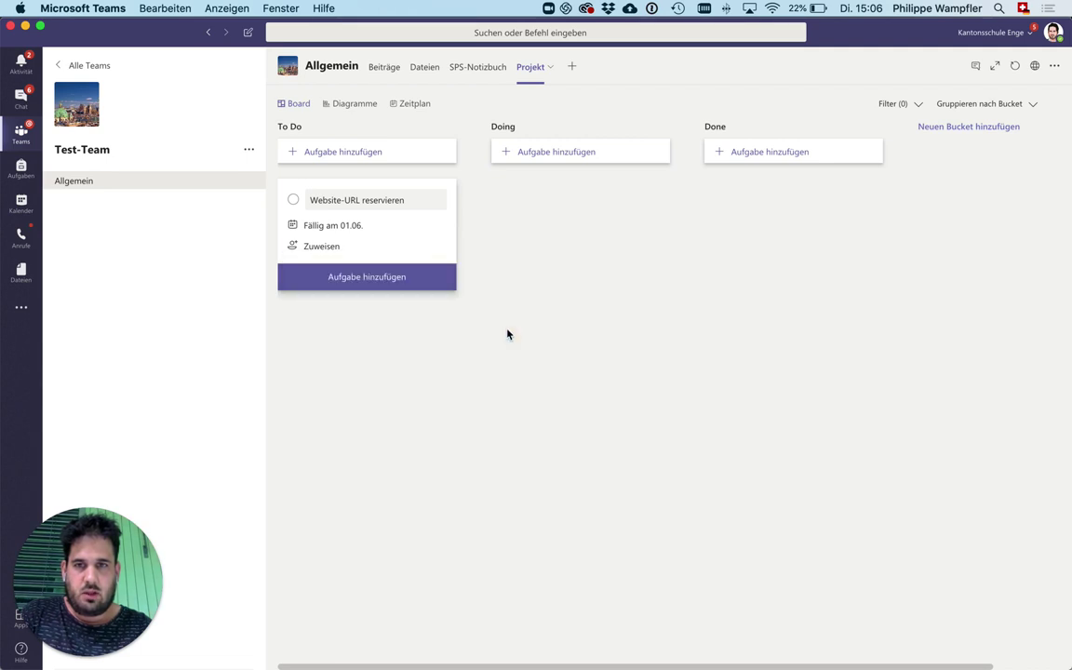
Add the drafted "Website-URL reservieren" task to the To Do bucket
{"action": "left_click", "coordinate": [382, 277]}
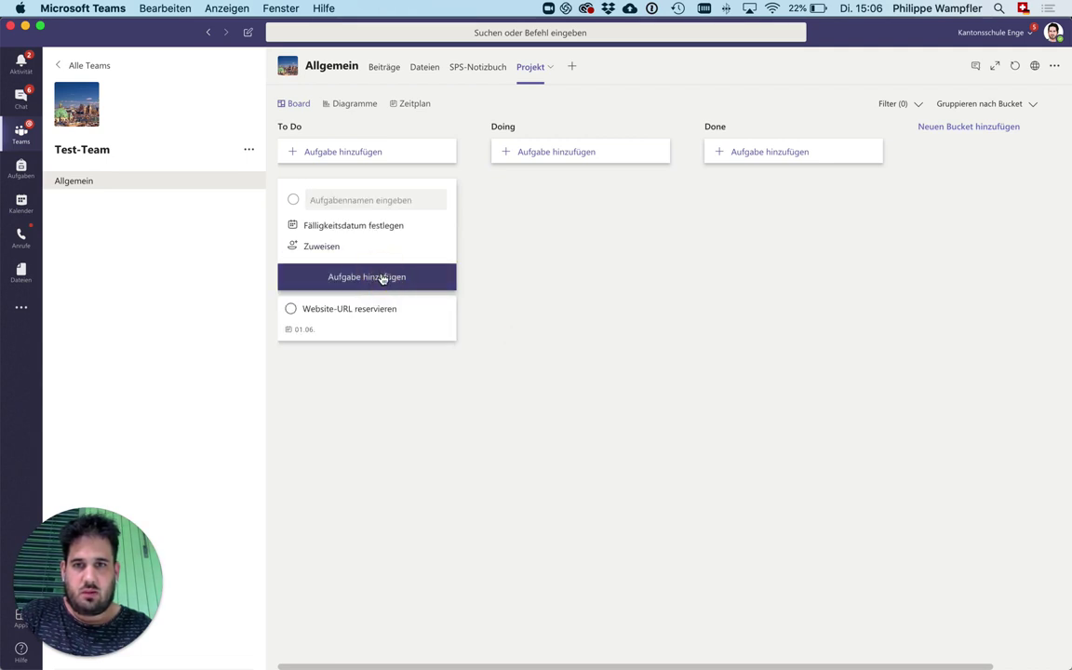
Examine the notes field, attachment options and colour labels in the details of the "Website-URL reservieren" task
{"action": "left_click", "coordinate": [385, 327]}
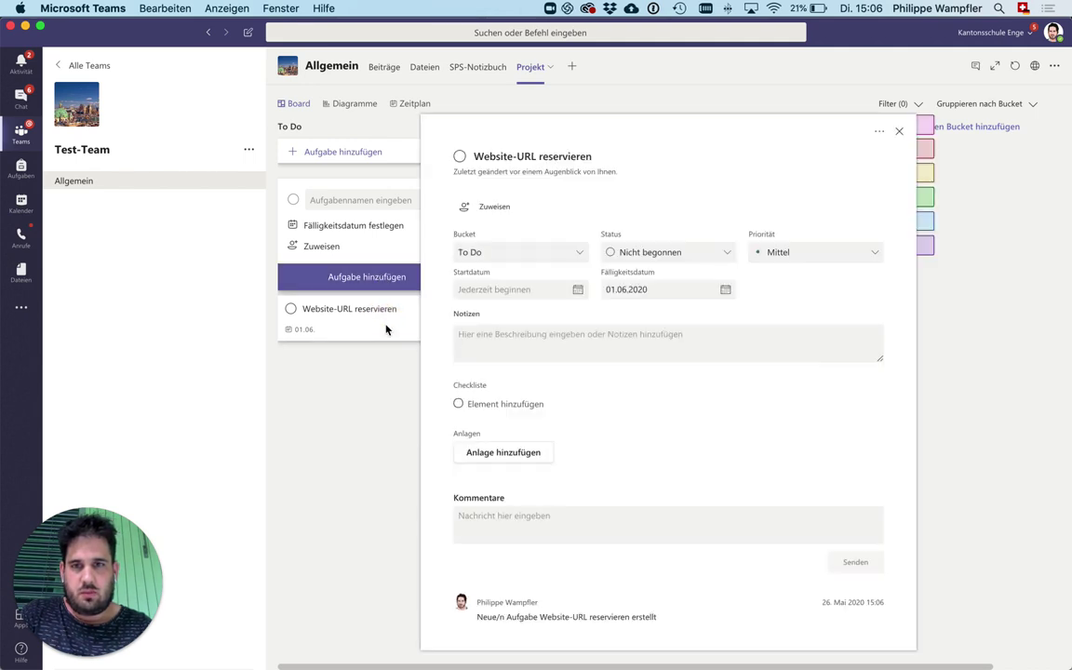
{"action": "left_click", "coordinate": [500, 341]}
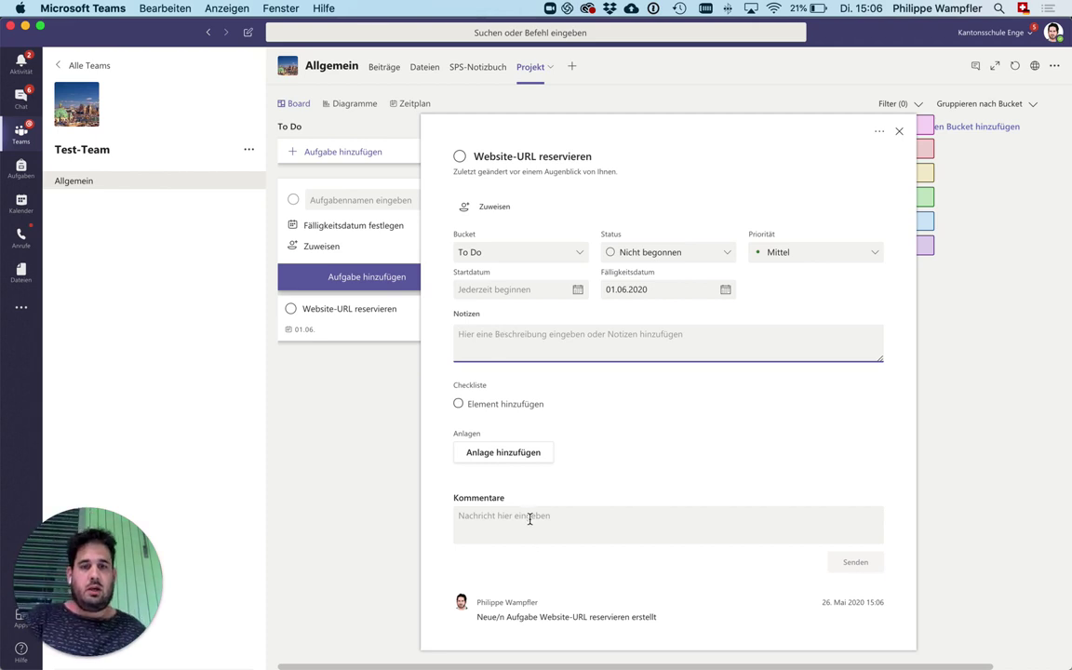
{"action": "left_click", "coordinate": [507, 458]}
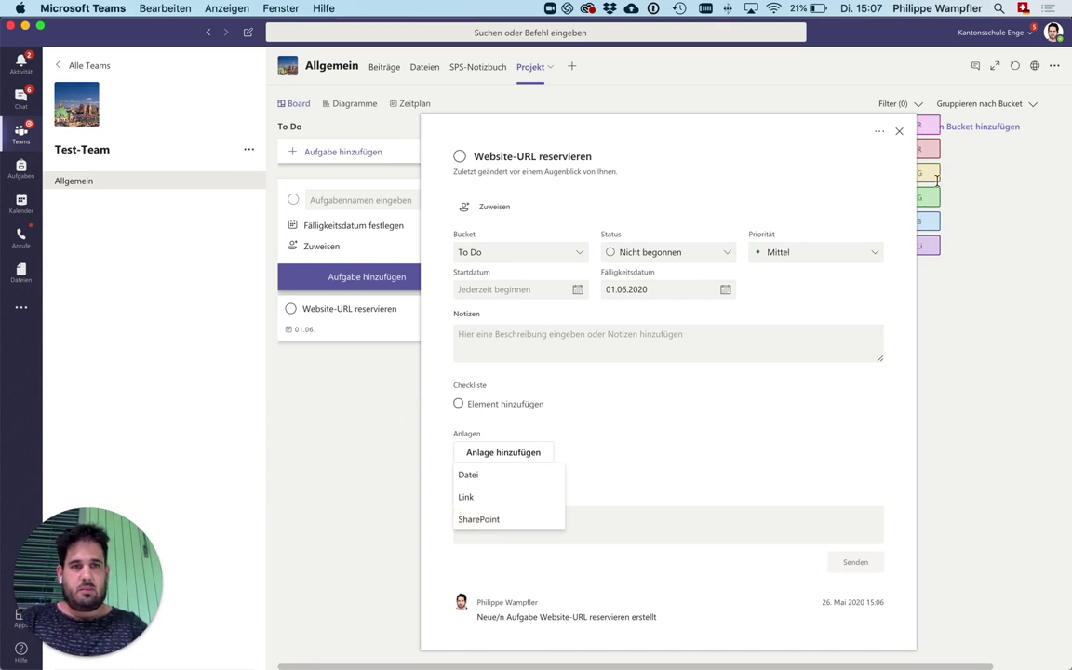
{"action": "mouse_move", "coordinate": [937, 180]}
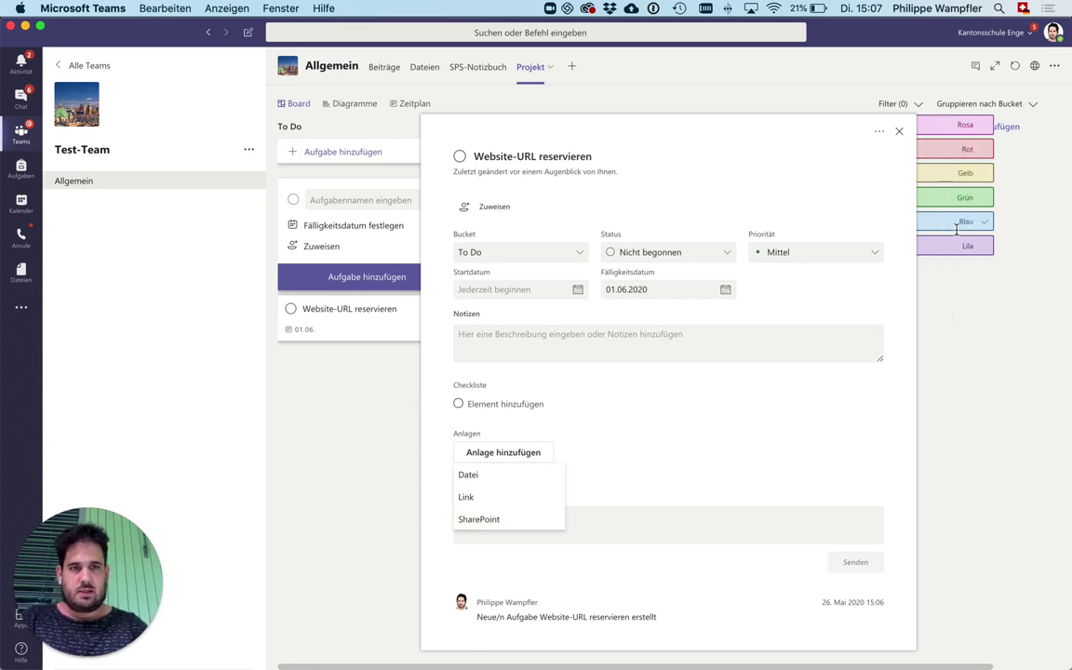
{"action": "left_click", "coordinate": [953, 321]}
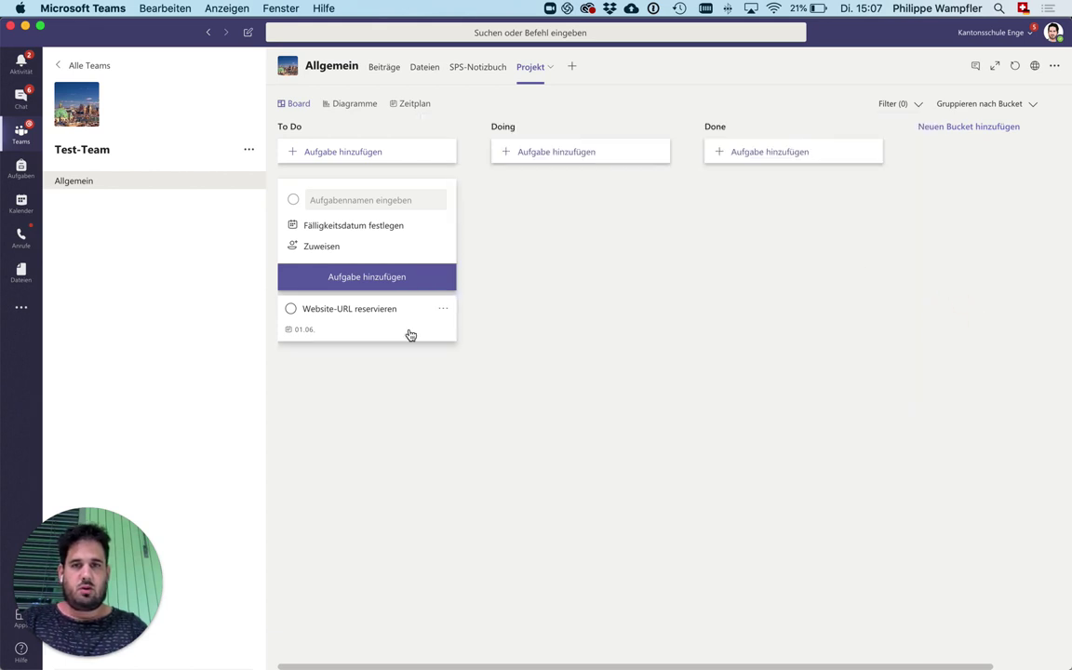
Draft a second task named "Theme auswählen" in the To Do bucket with the due date 29 May 2020
{"action": "left_click", "coordinate": [361, 200]}
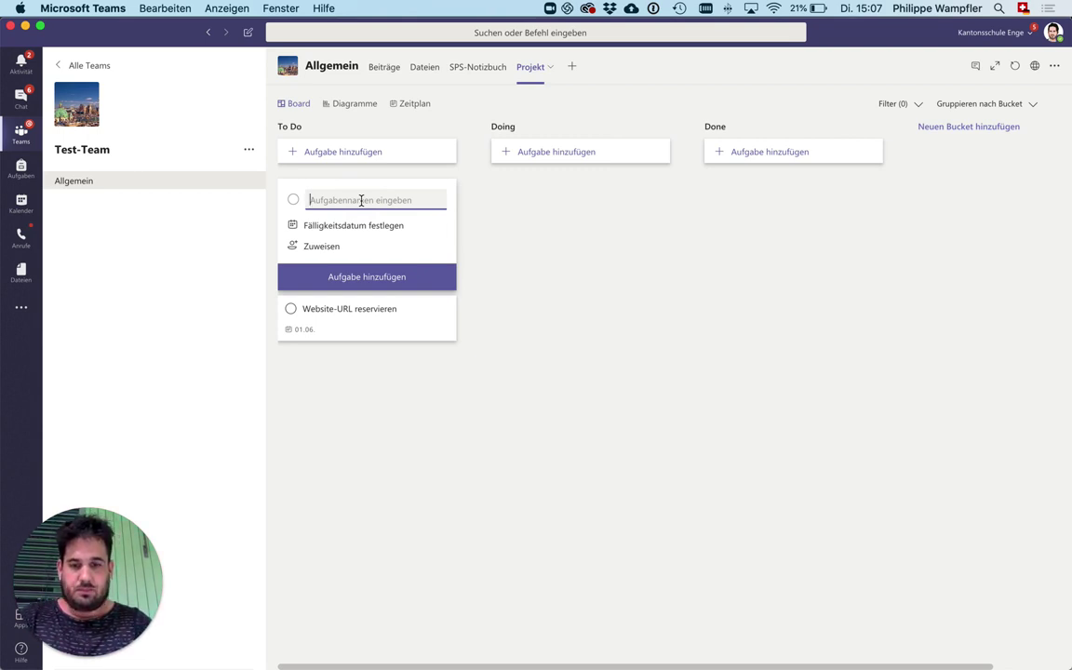
{"action": "type", "text": "HTML"}
{"action": "key", "text": "BackSpace"}
{"action": "key", "text": "BackSpace"}
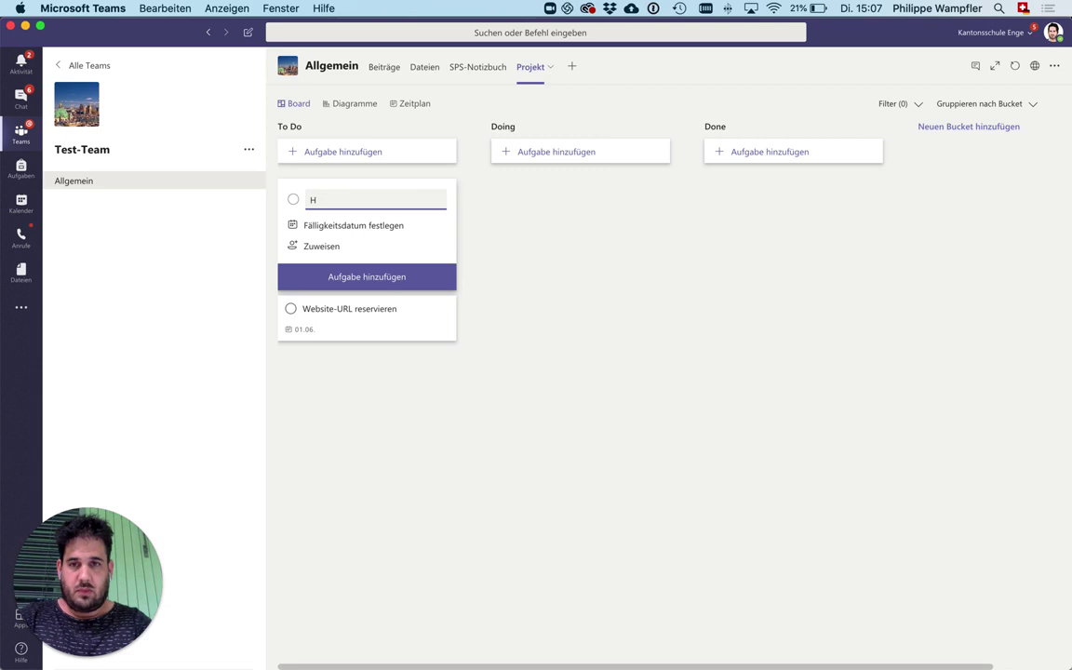
{"action": "key", "text": "BackSpace"}
{"action": "type", "text": "Them"}
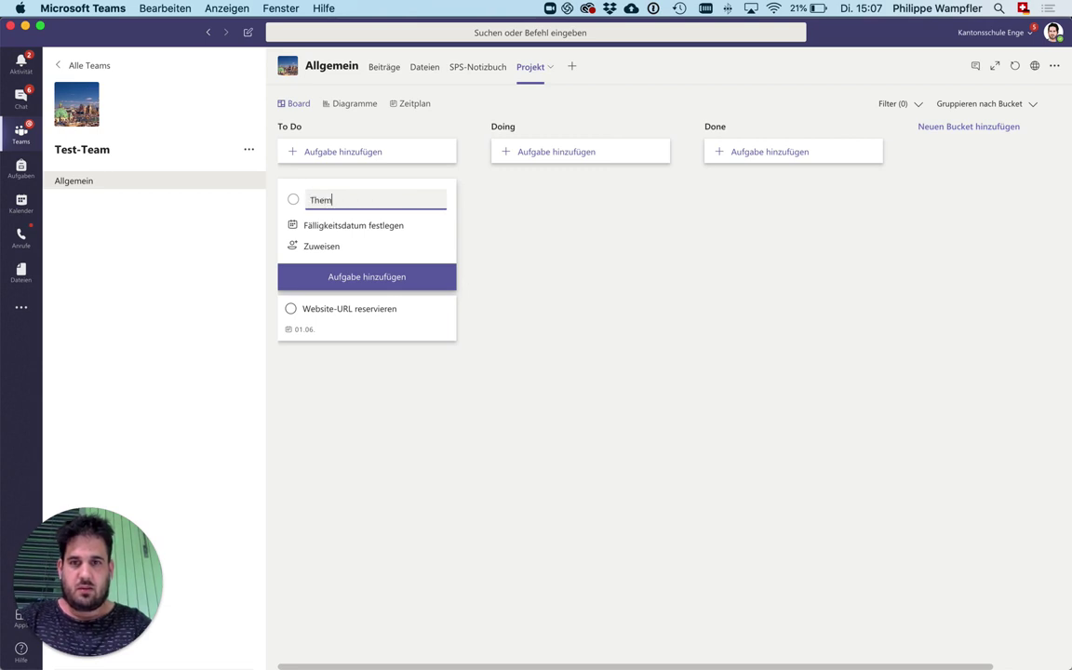
{"action": "type", "text": "e auswählen"}
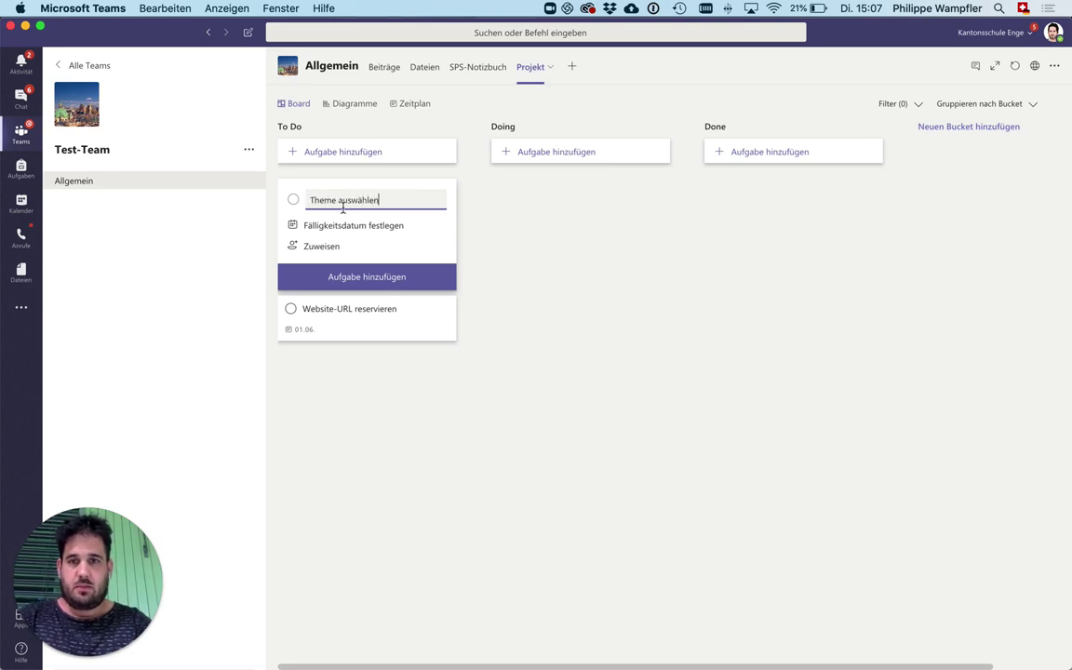
{"action": "left_click", "coordinate": [337, 227]}
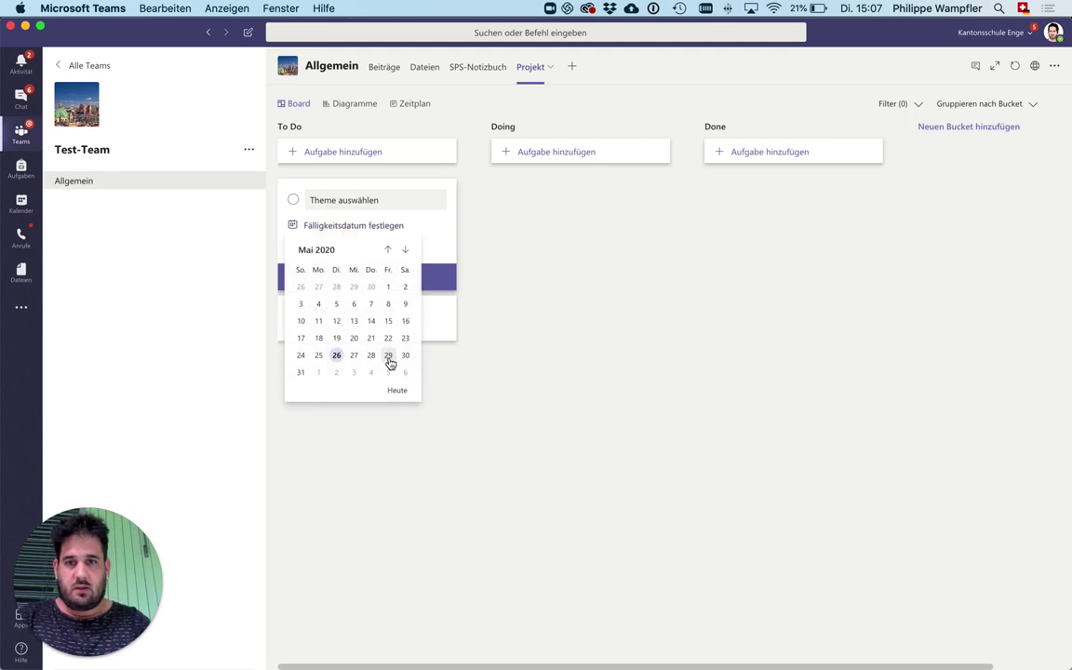
{"action": "left_click", "coordinate": [388, 357]}
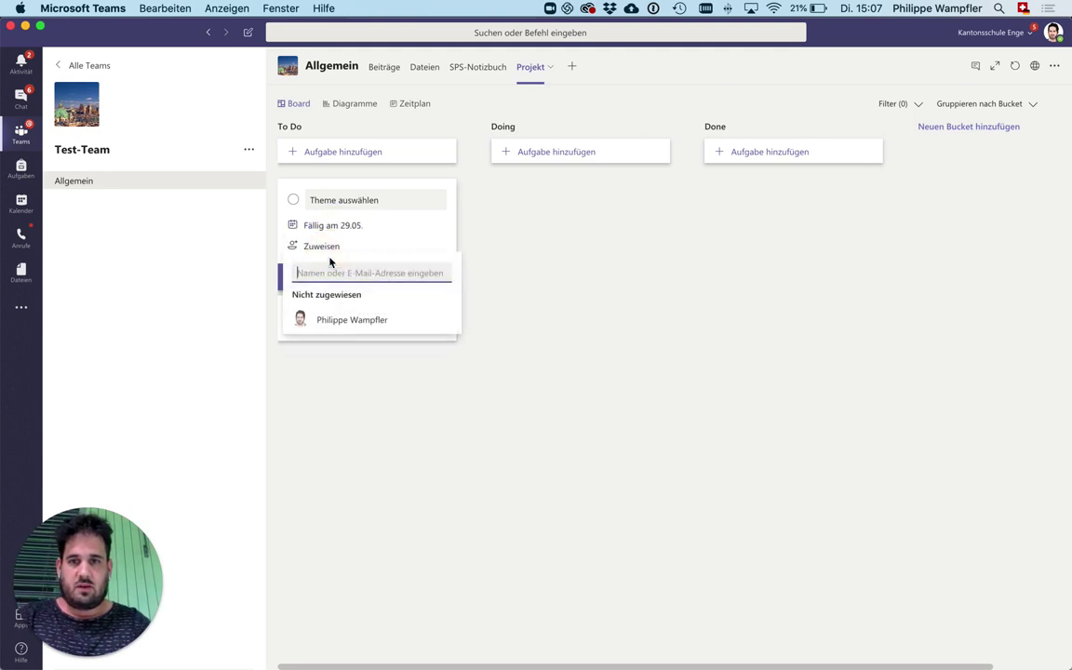
Assign the drafted "Theme auswählen" task to the listed team member and add it to the To Do bucket
{"action": "left_click", "coordinate": [349, 320]}
{"action": "left_click", "coordinate": [358, 456]}
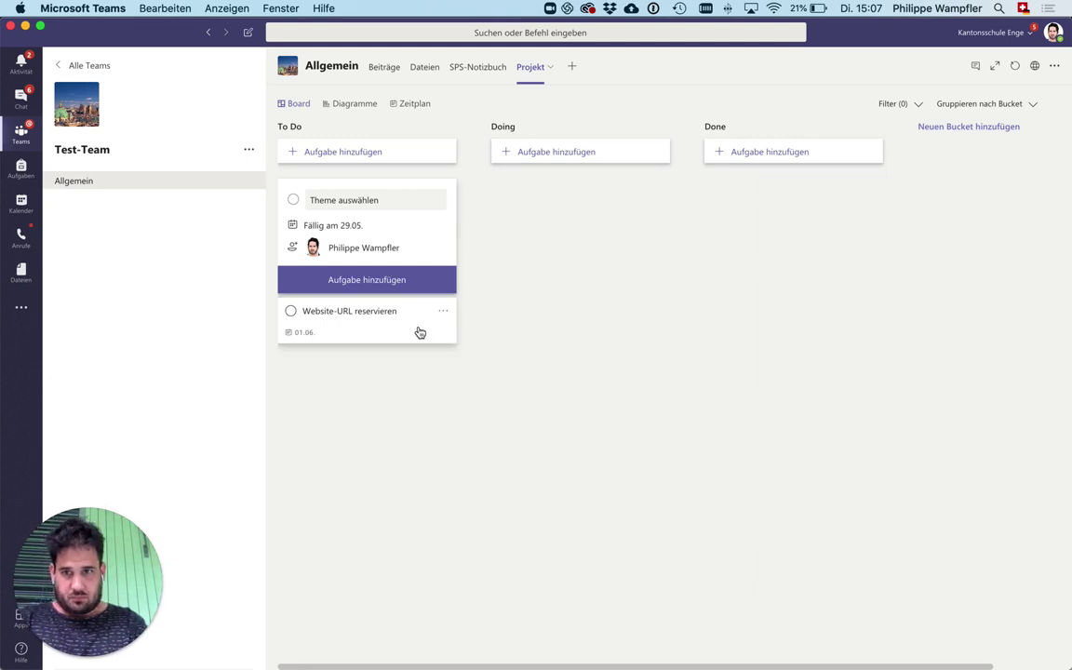
{"action": "left_click", "coordinate": [411, 389]}
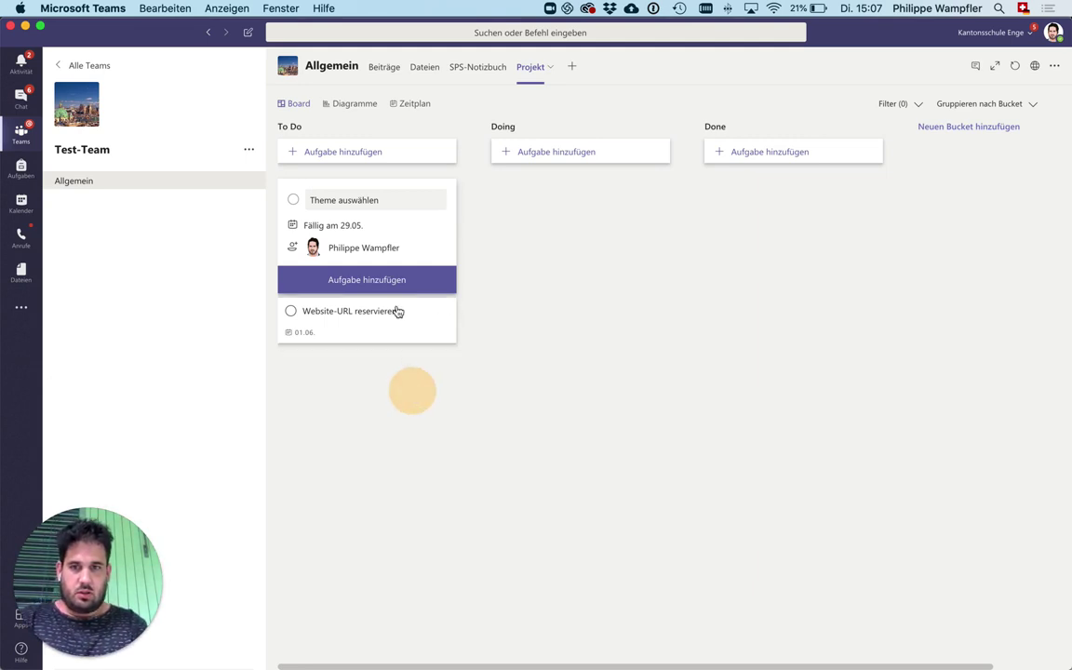
{"action": "left_click", "coordinate": [388, 280]}
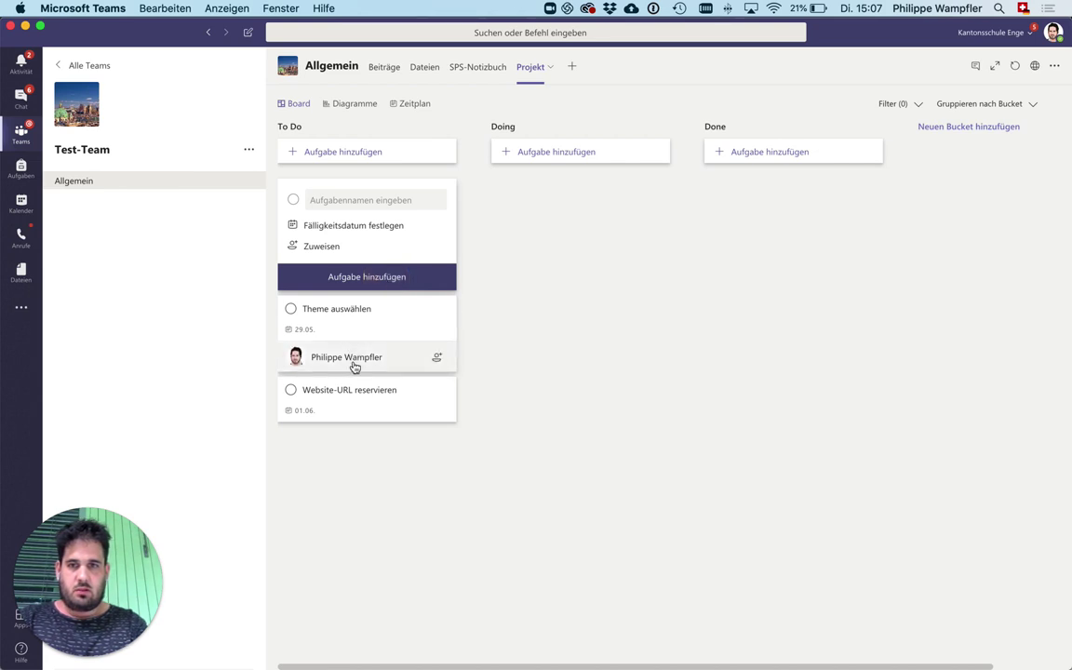
{"action": "left_click", "coordinate": [360, 401]}
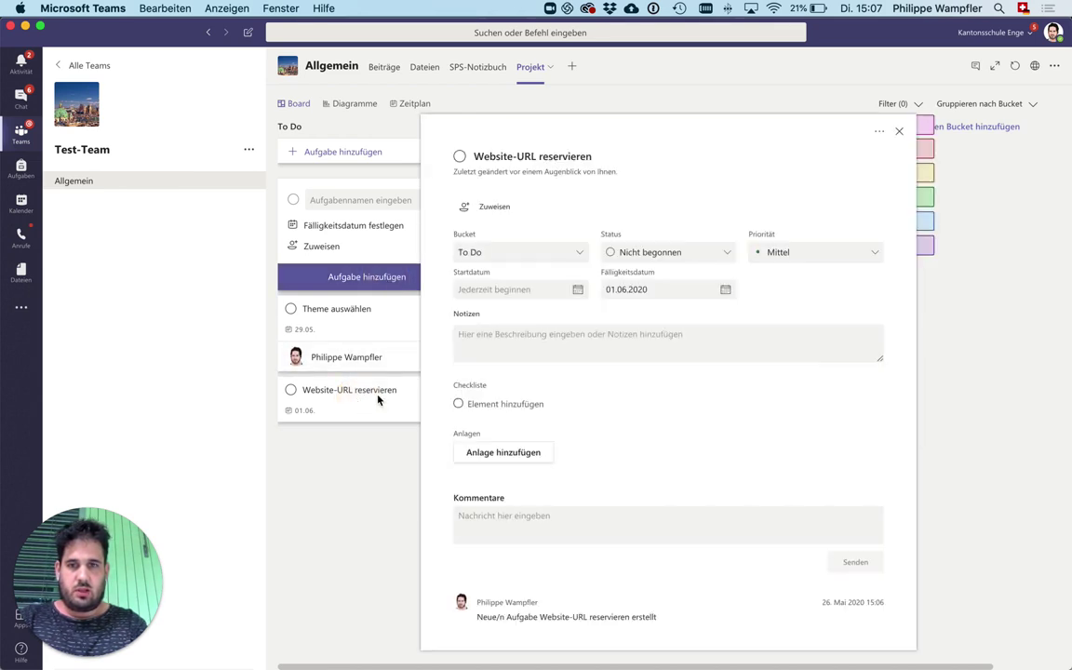
{"action": "left_click", "coordinate": [494, 451]}
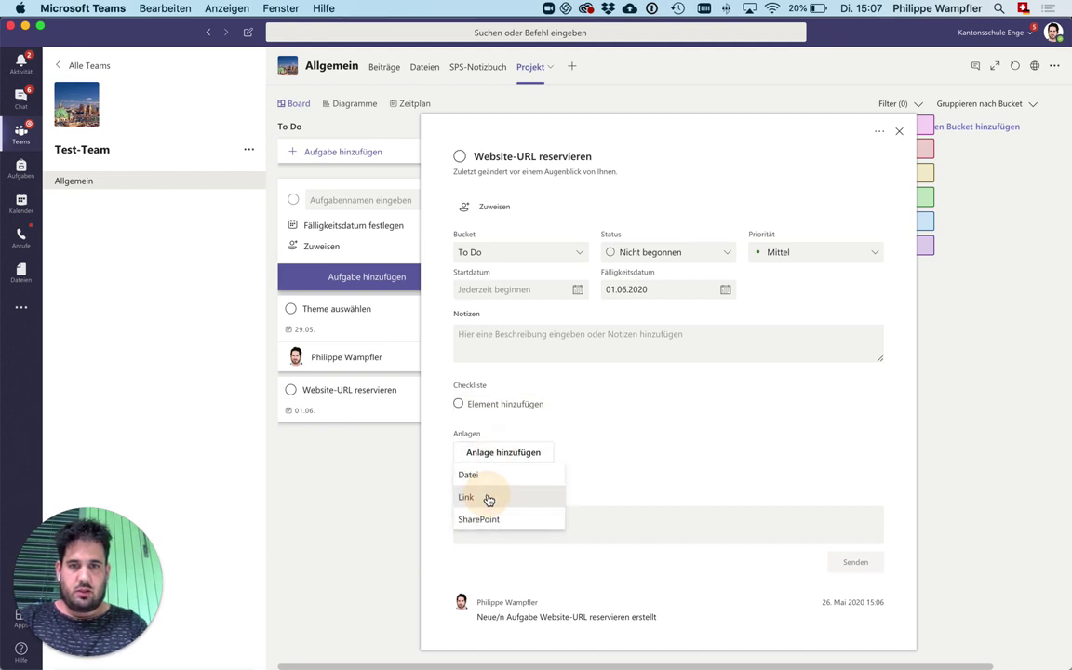
{"action": "left_click", "coordinate": [489, 498]}
{"action": "type", "text": "h"}
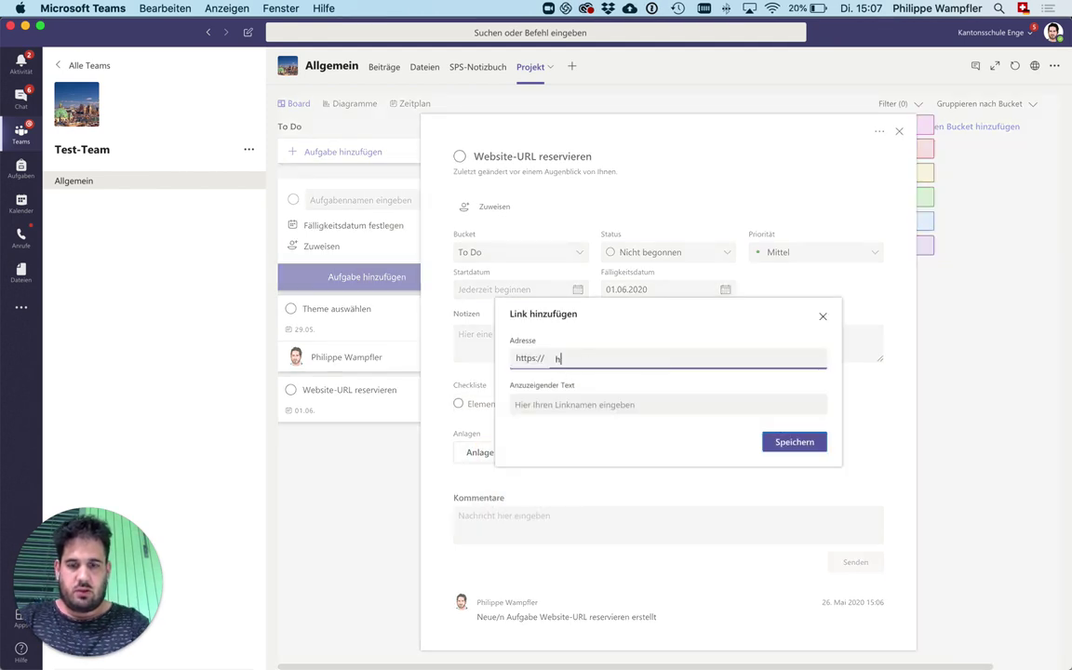
{"action": "type", "text": "osppoint.ch"}
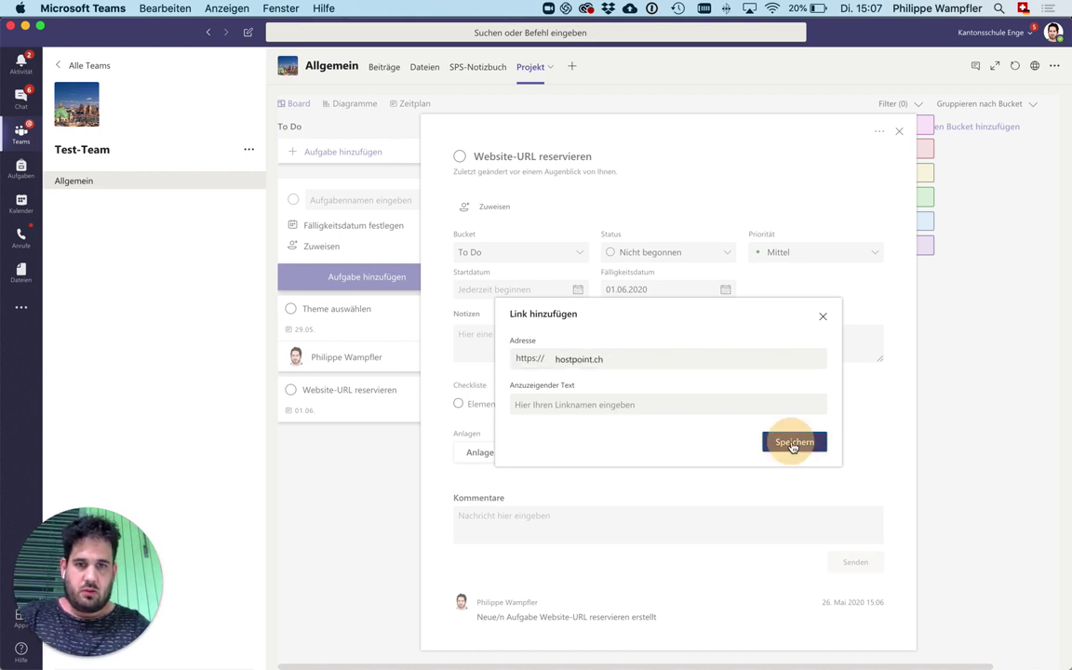
{"action": "left_click", "coordinate": [792, 443]}
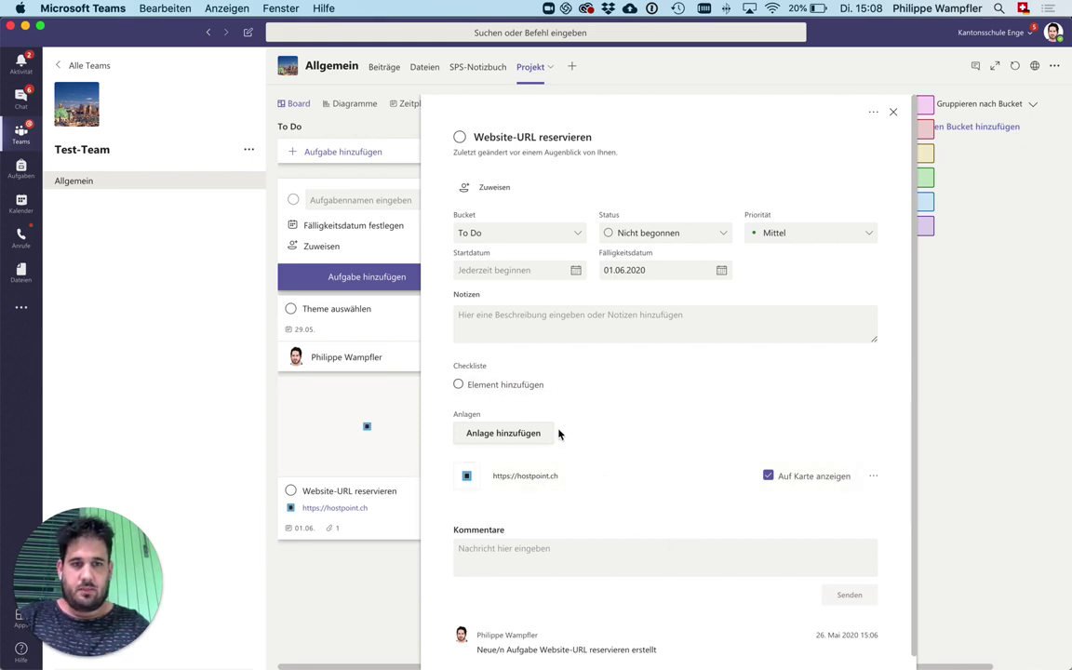
Add the checklist items "Name wählen" and "Kosten bezahlen" to the "Website-URL reservieren" task
{"action": "left_click", "coordinate": [502, 384]}
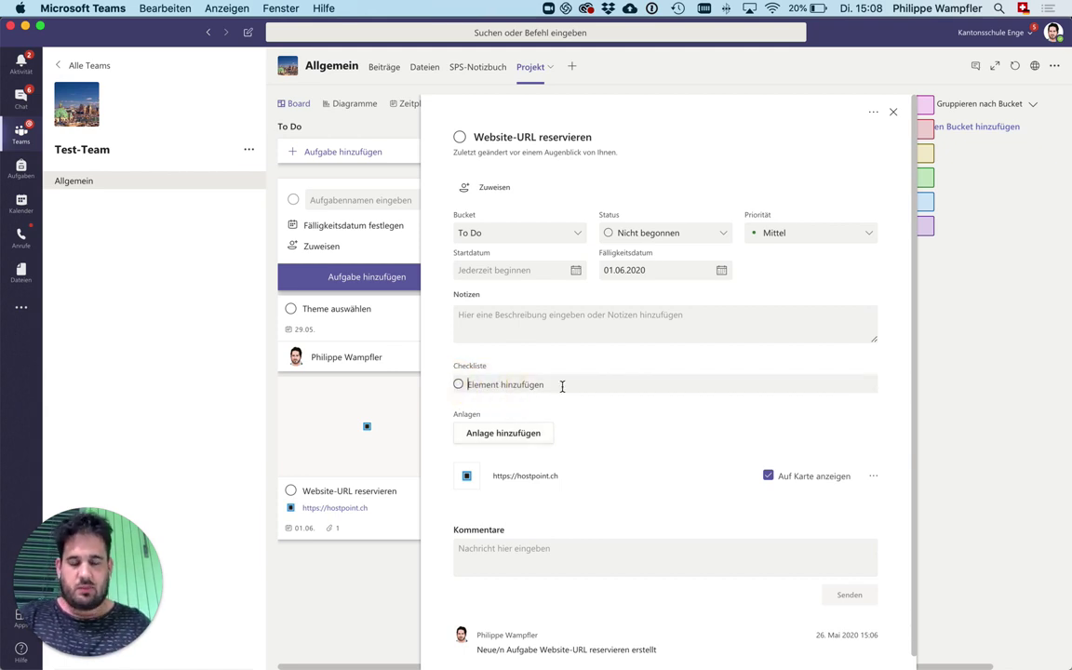
{"action": "type", "text": "Name wählen"}
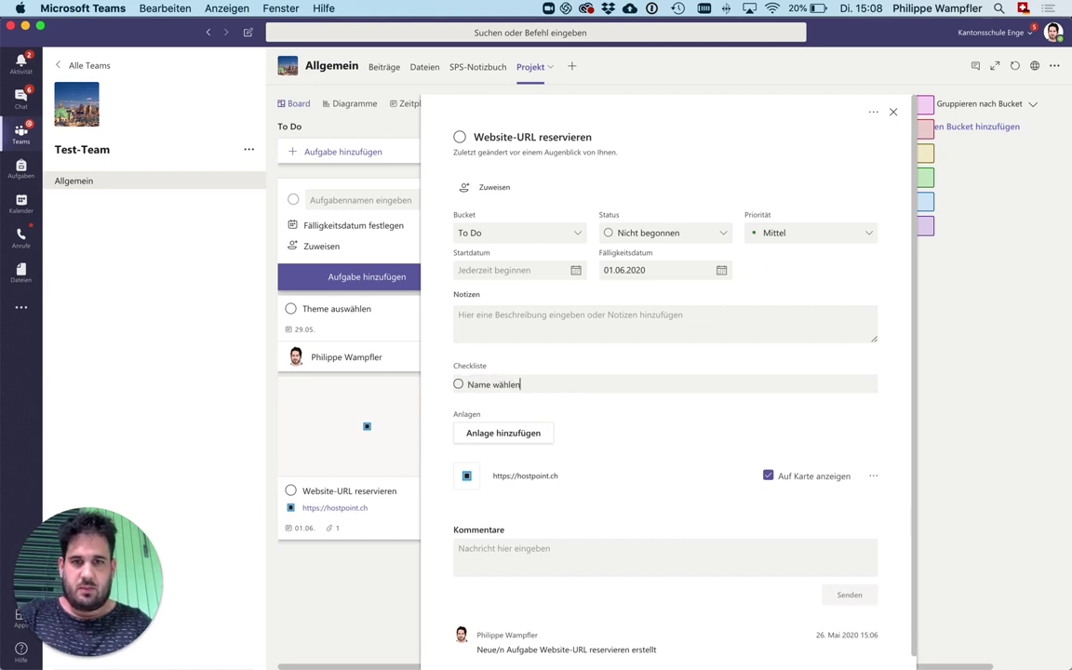
{"action": "key", "text": "Return"}
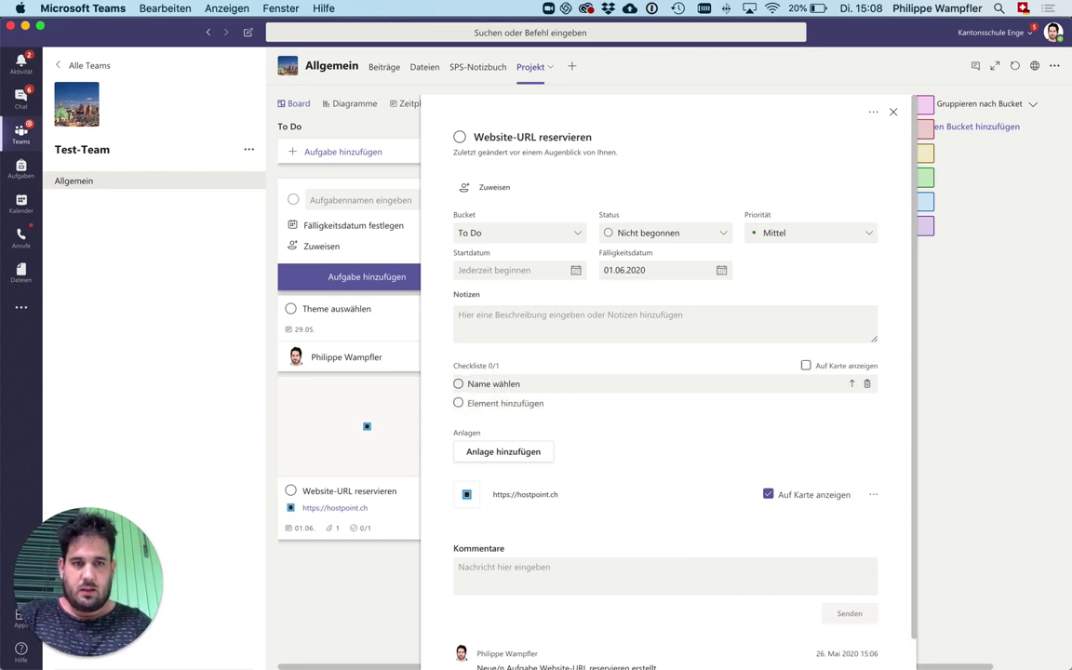
{"action": "type", "text": "Kosten bezahlen"}
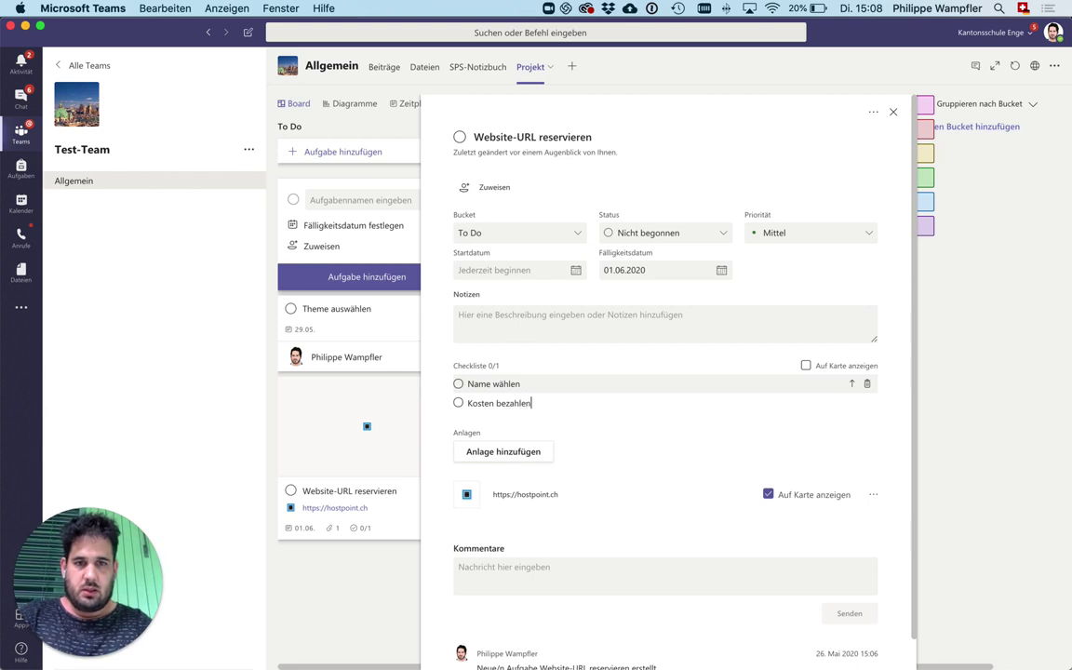
{"action": "key", "text": "Return"}
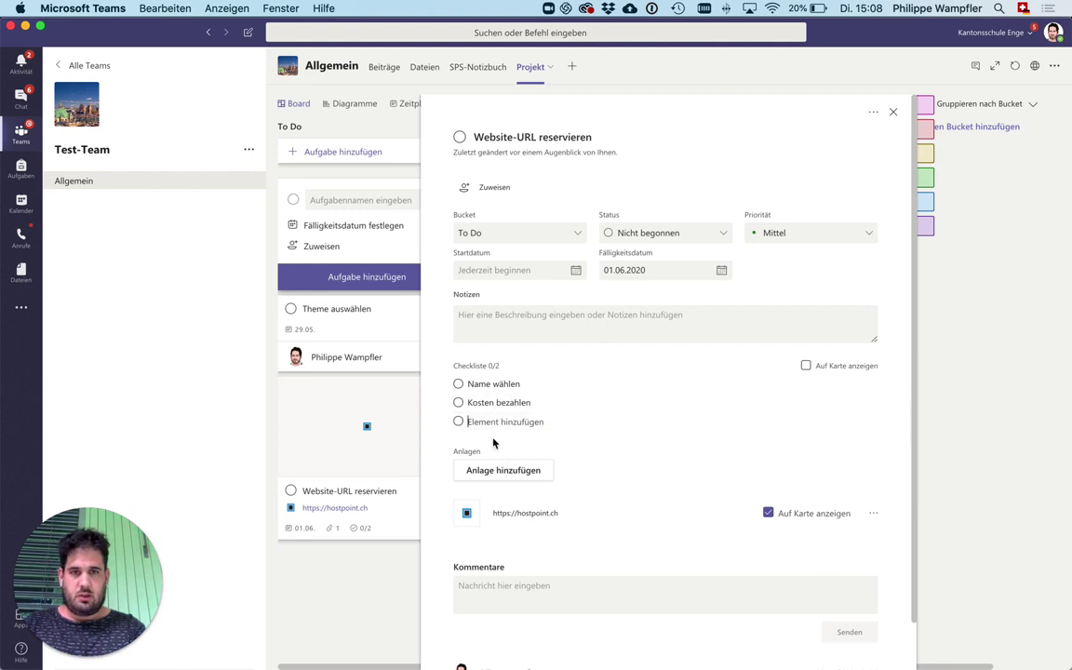
Mark the checklist item "Name wählen" as done, reopen it, and close the task details
{"action": "left_click", "coordinate": [458, 384]}
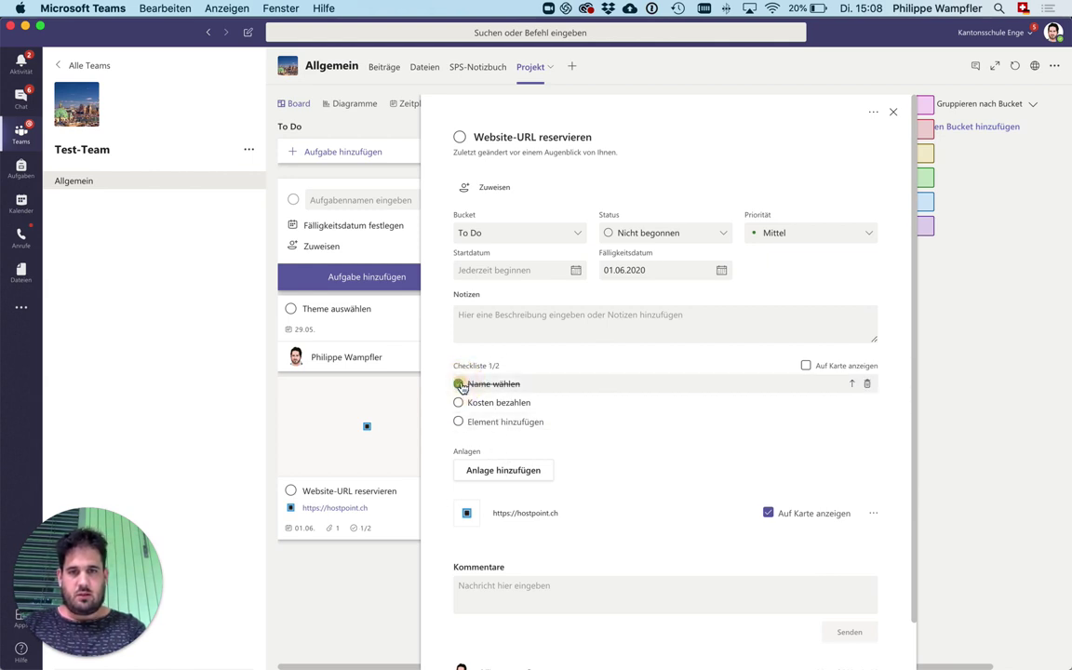
{"action": "left_click", "coordinate": [459, 384]}
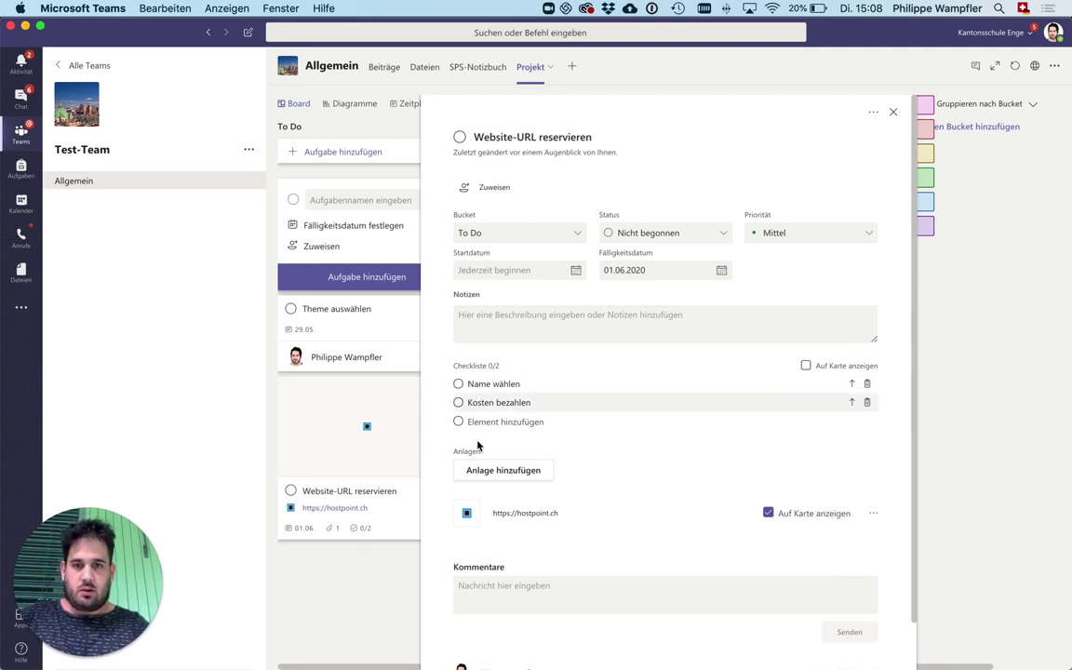
{"action": "left_click", "coordinate": [377, 582]}
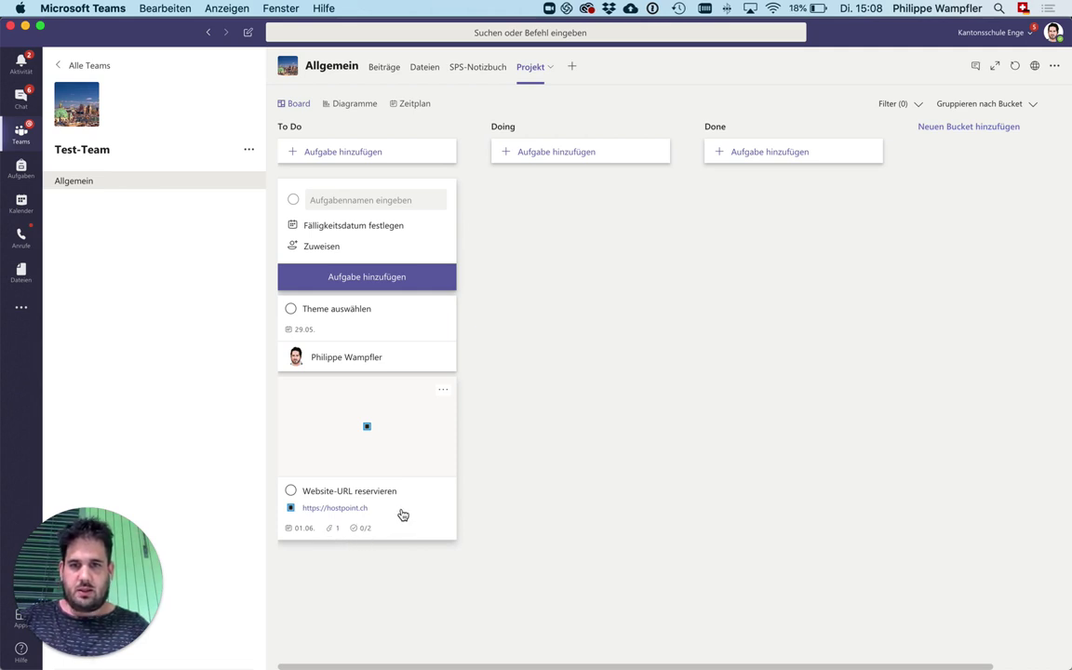
Mark the checklist item "Kosten bezahlen" as done and move the "Website-URL reservieren" task to the Doing bucket
{"action": "left_click", "coordinate": [363, 528]}
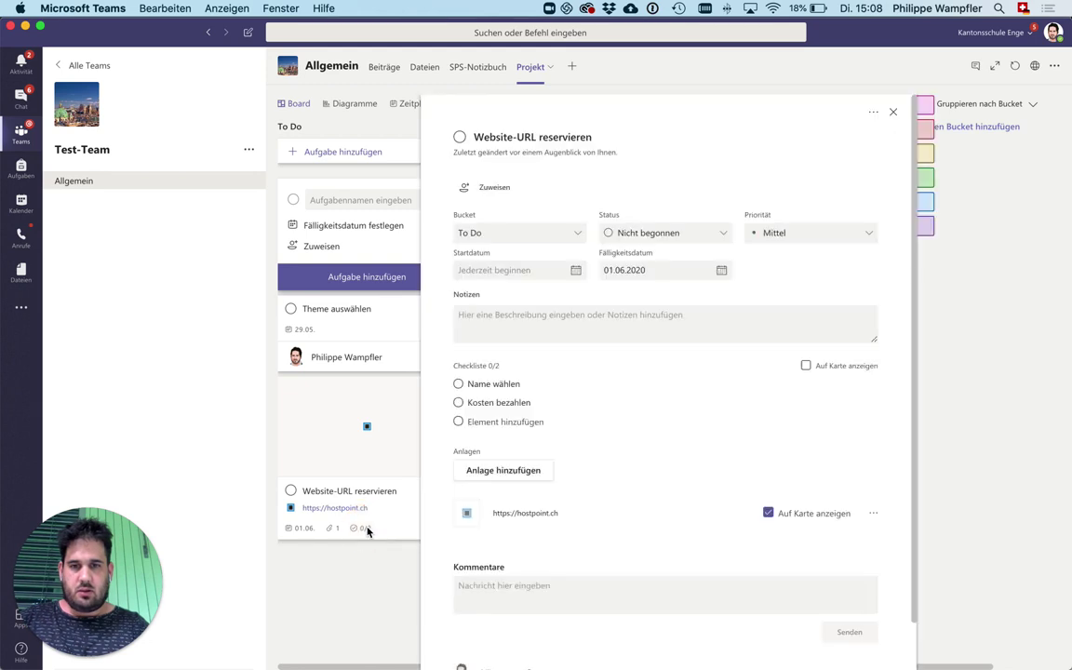
{"action": "left_click", "coordinate": [458, 403]}
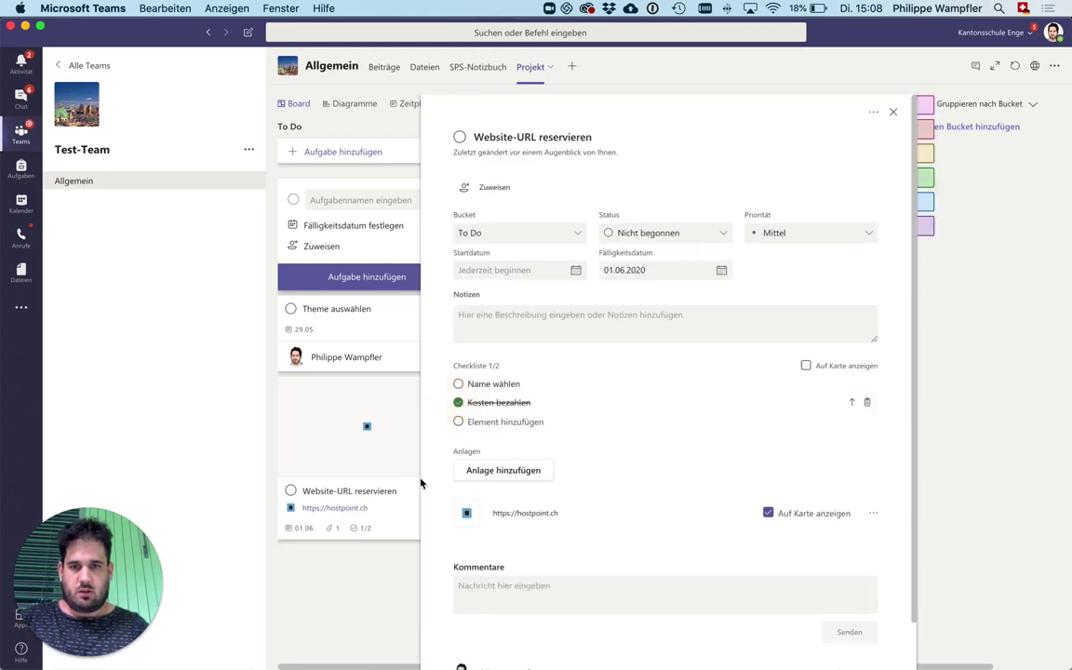
{"action": "left_click", "coordinate": [391, 531]}
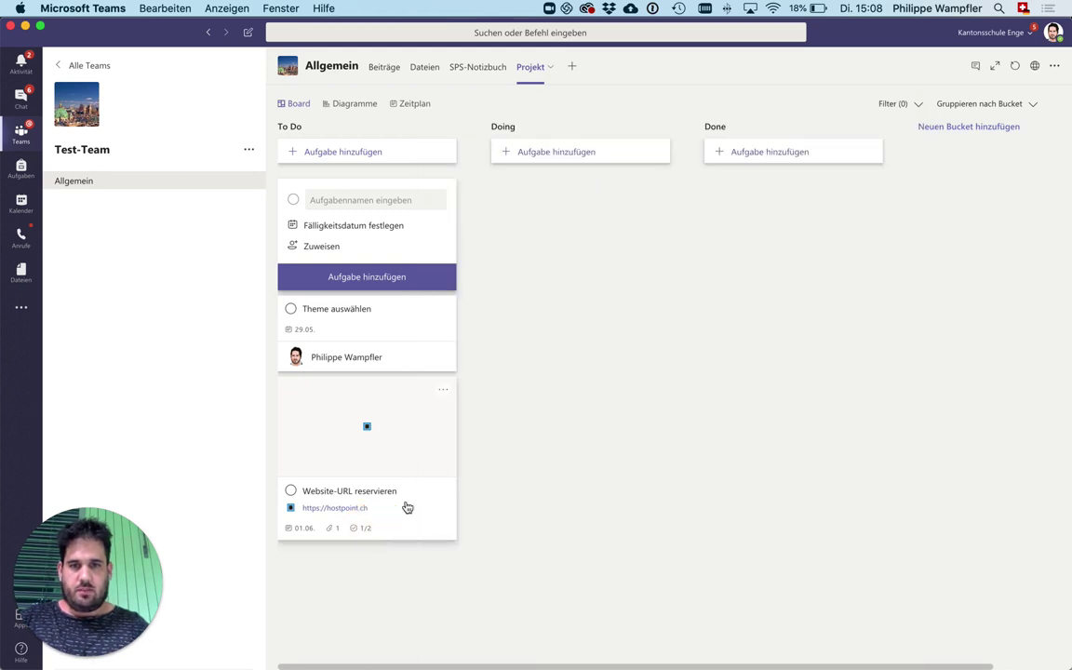
{"action": "left_click_drag", "start_coordinate": [407, 502], "coordinate": [616, 385]}
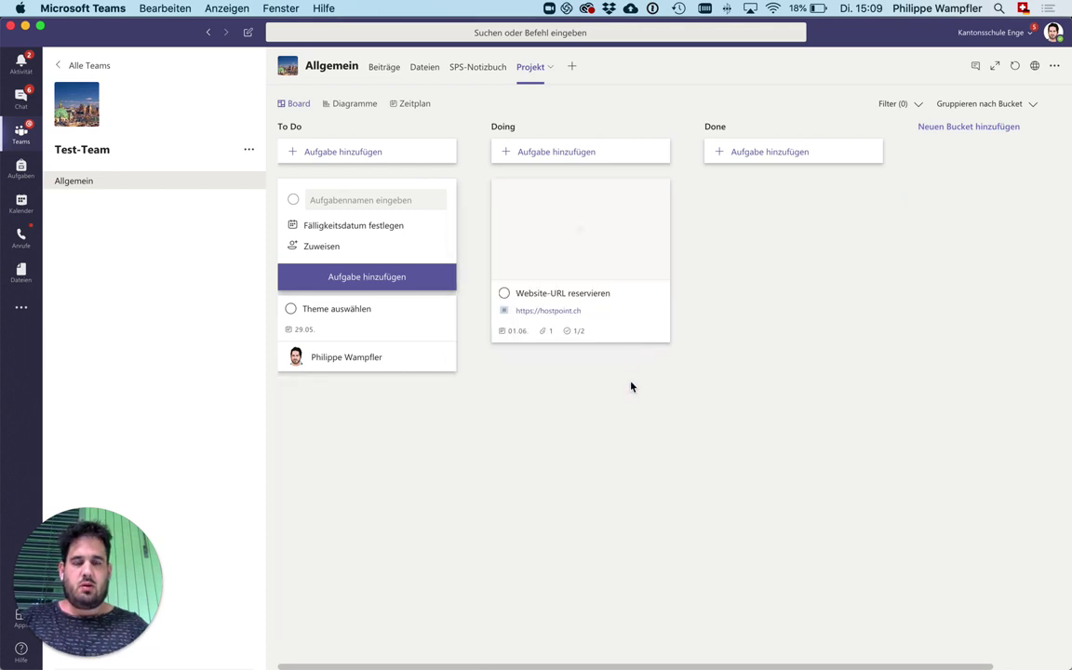
Examine the checklist, comments, additional task actions and priority choices in the details of the "Website-URL reservieren" task
{"action": "left_click", "coordinate": [578, 335]}
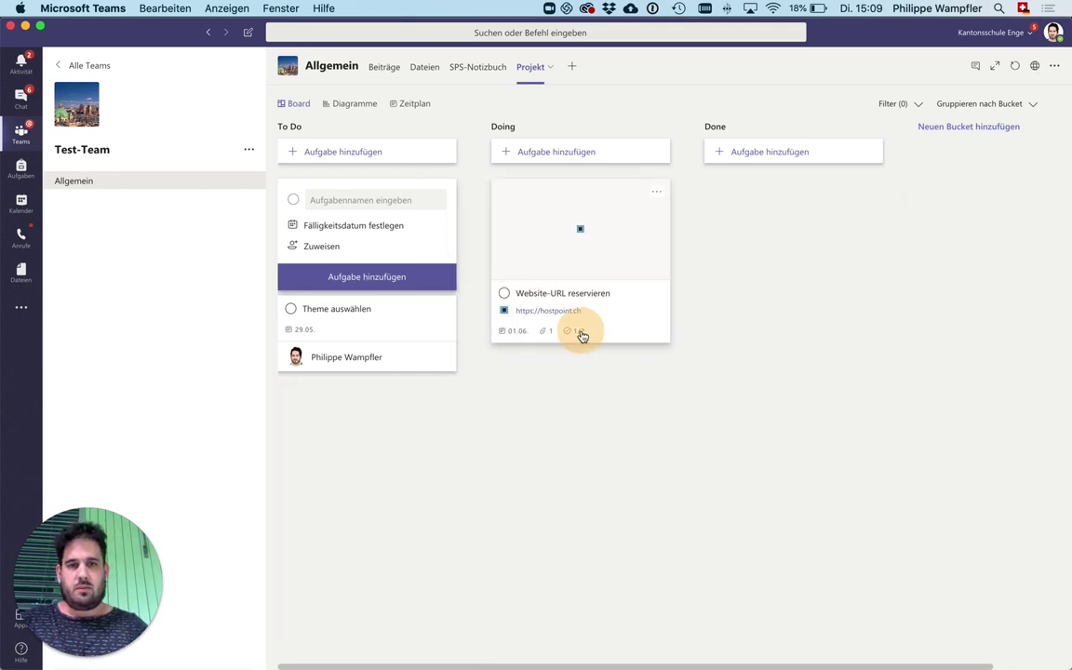
{"action": "left_click", "coordinate": [535, 422]}
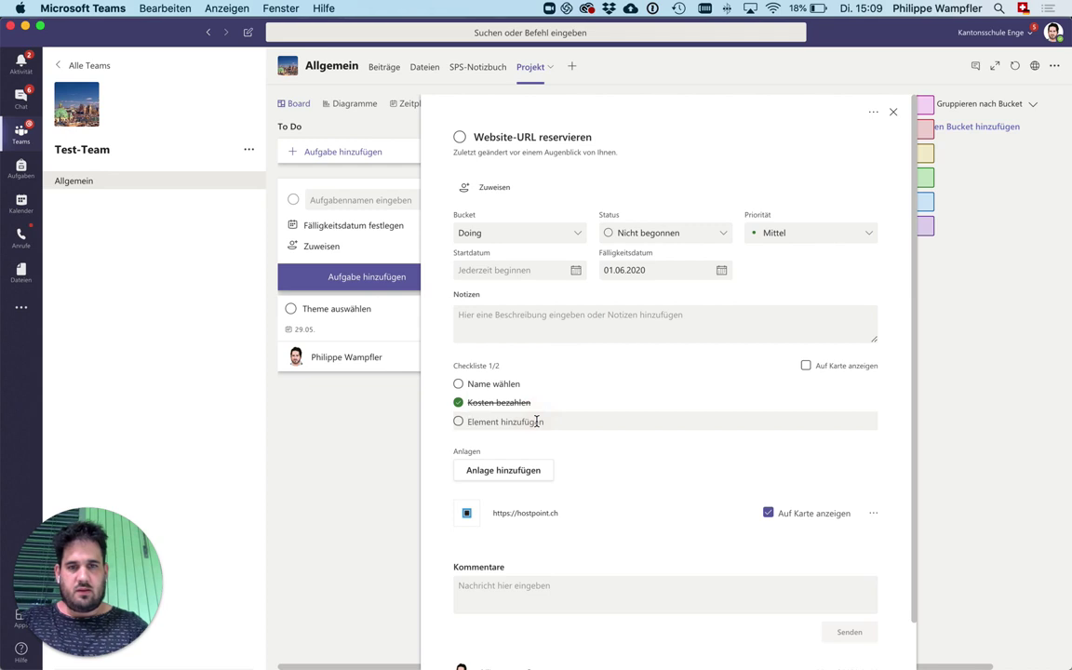
{"action": "left_click", "coordinate": [353, 439]}
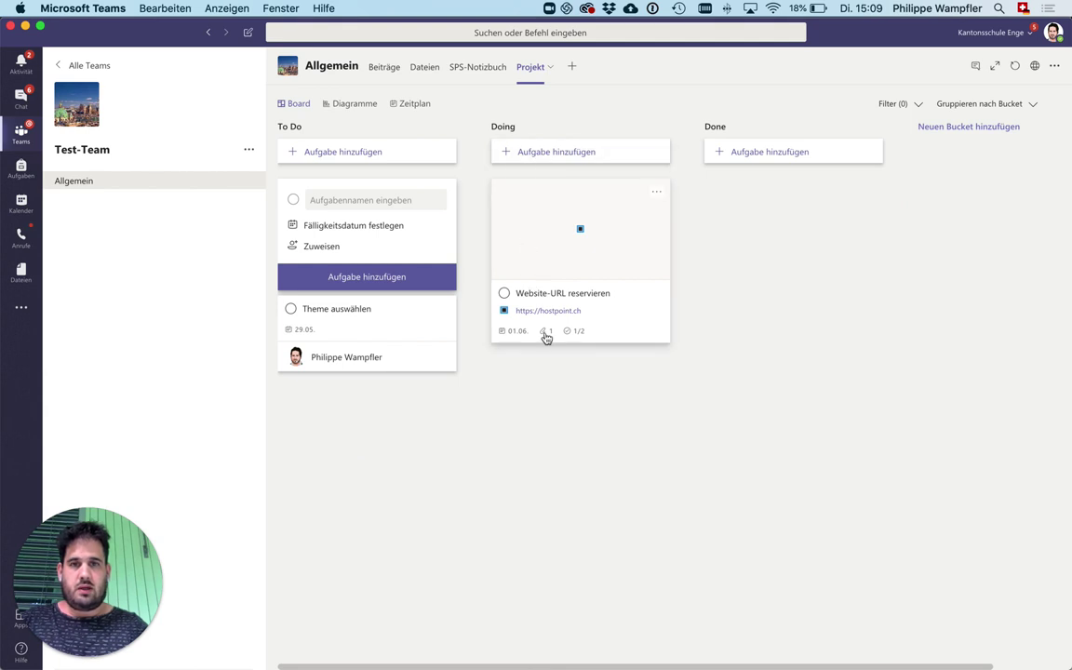
{"action": "left_click", "coordinate": [619, 319]}
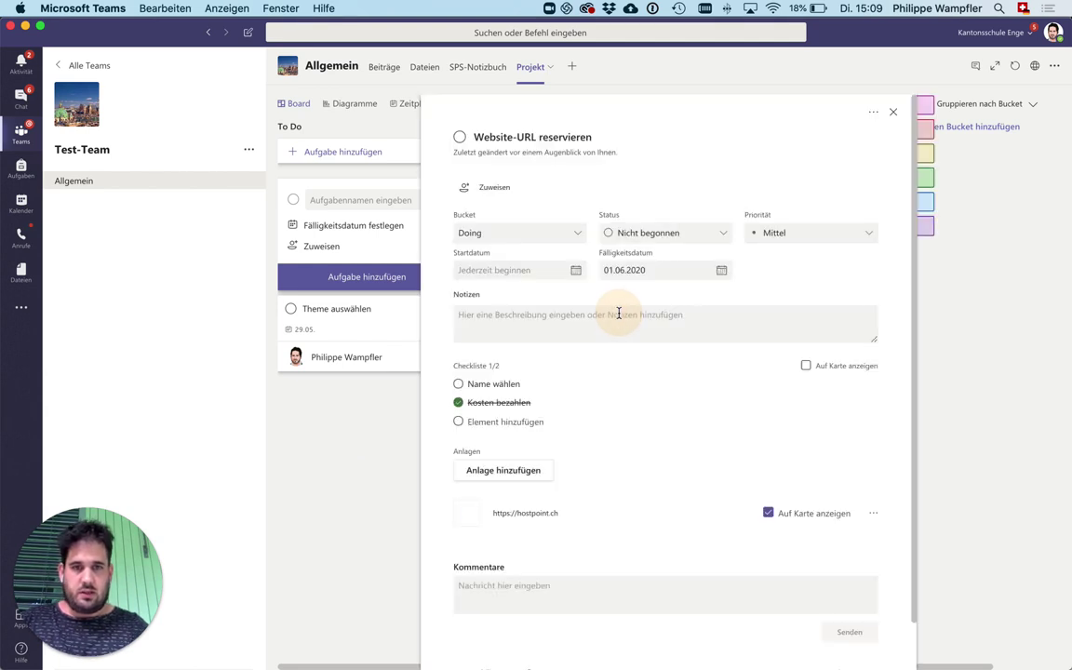
{"action": "scroll", "coordinate": [620, 316], "scroll_direction": "down", "scroll_amount": 2}
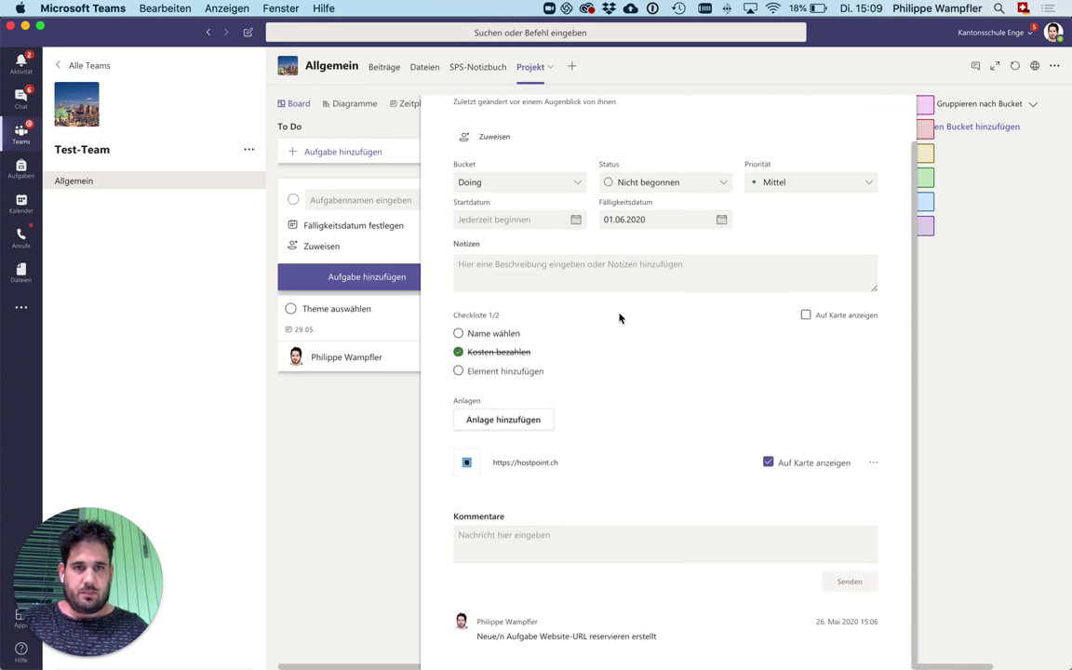
{"action": "scroll", "coordinate": [619, 314], "scroll_direction": "up", "scroll_amount": 2}
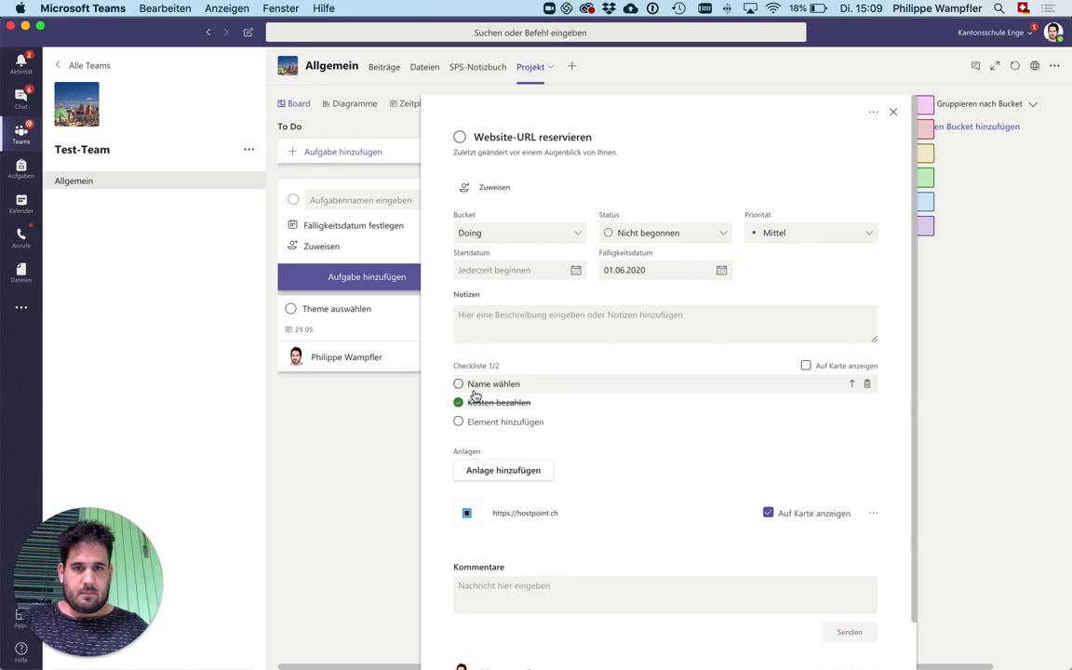
{"action": "left_click", "coordinate": [872, 112]}
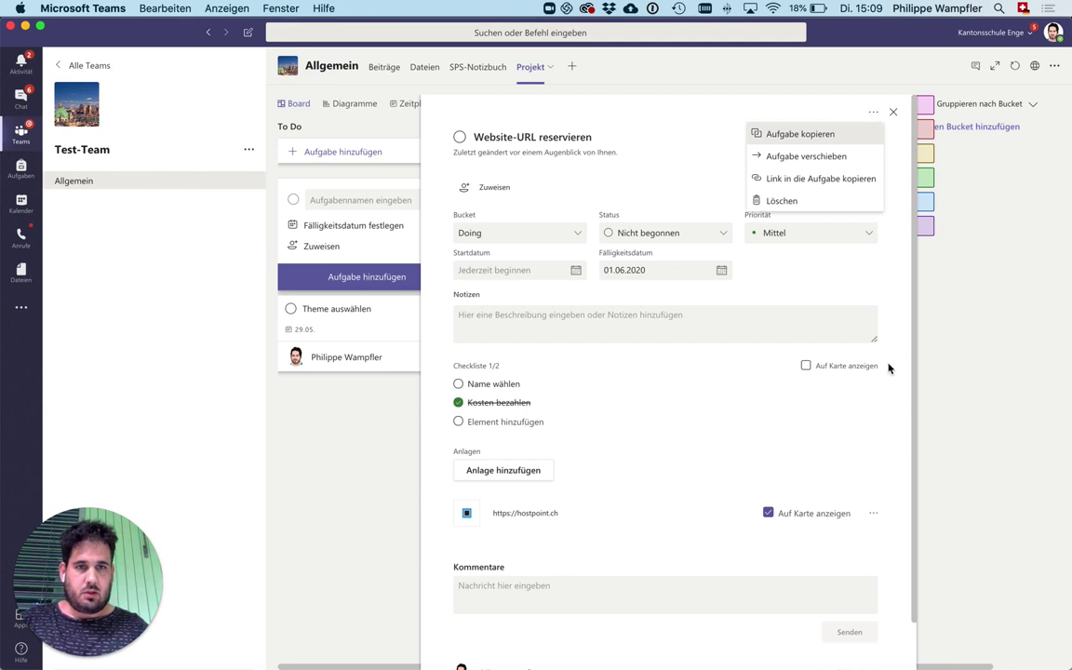
{"action": "left_click", "coordinate": [854, 274]}
{"action": "left_click", "coordinate": [867, 235]}
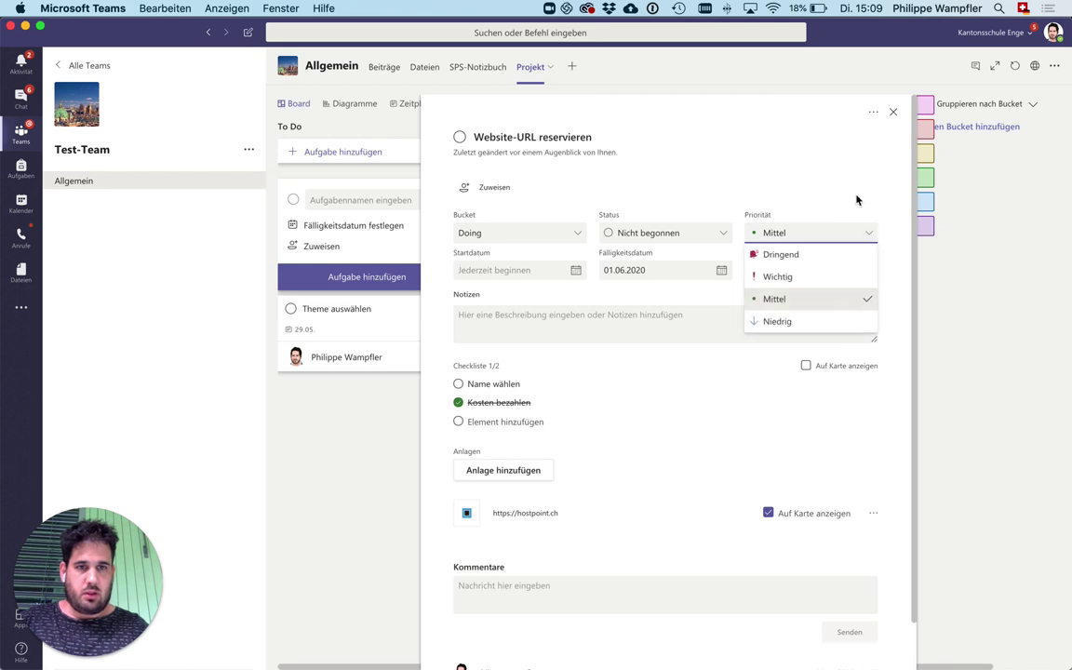
{"action": "left_click", "coordinate": [857, 200]}
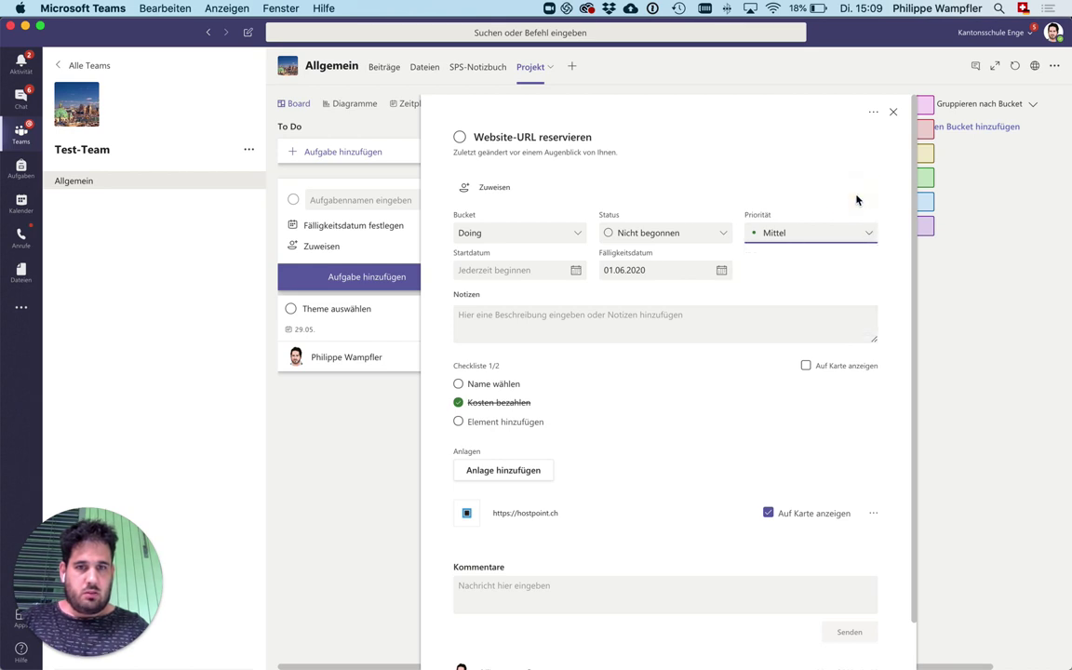
{"action": "left_click", "coordinate": [893, 112]}
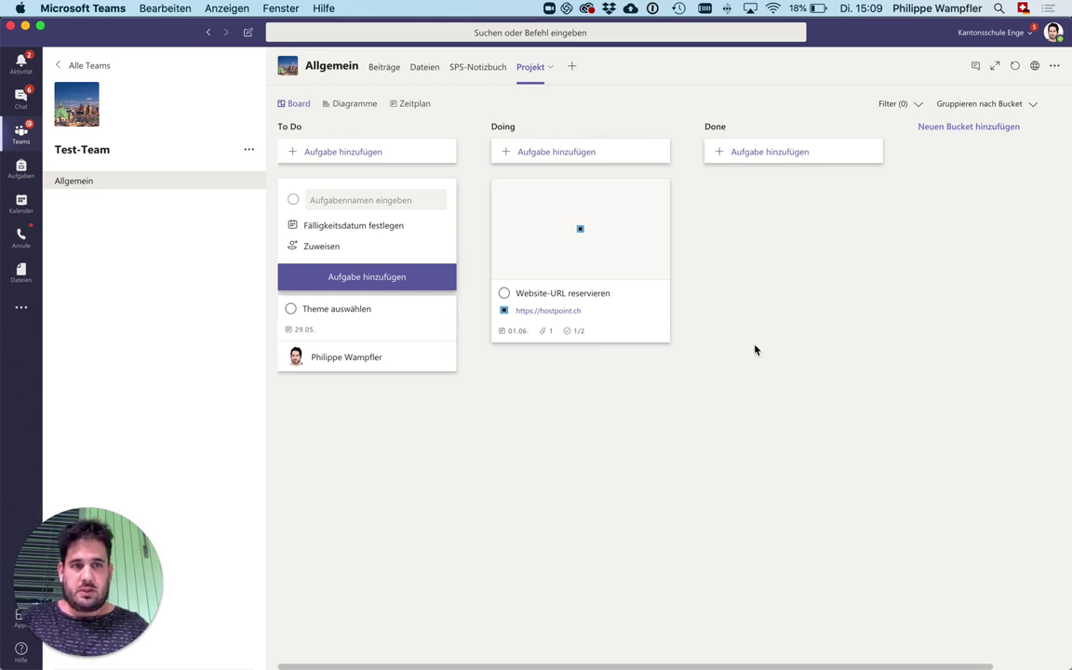
View the plan's charts and its monthly schedule, and return to the board
{"action": "left_click", "coordinate": [352, 109]}
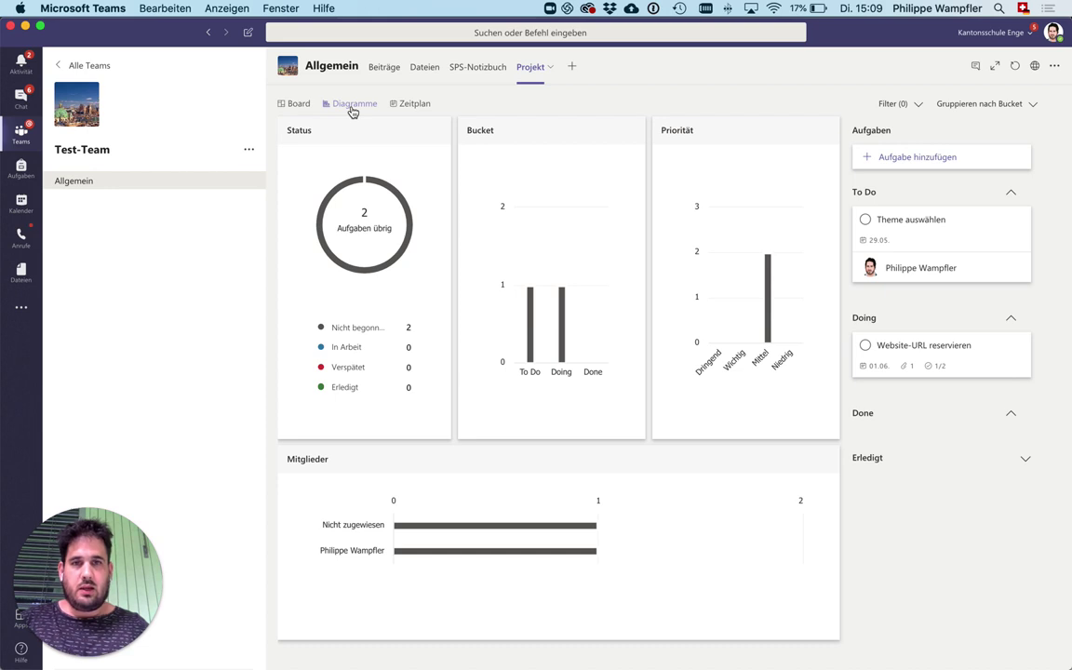
{"action": "left_click", "coordinate": [408, 110]}
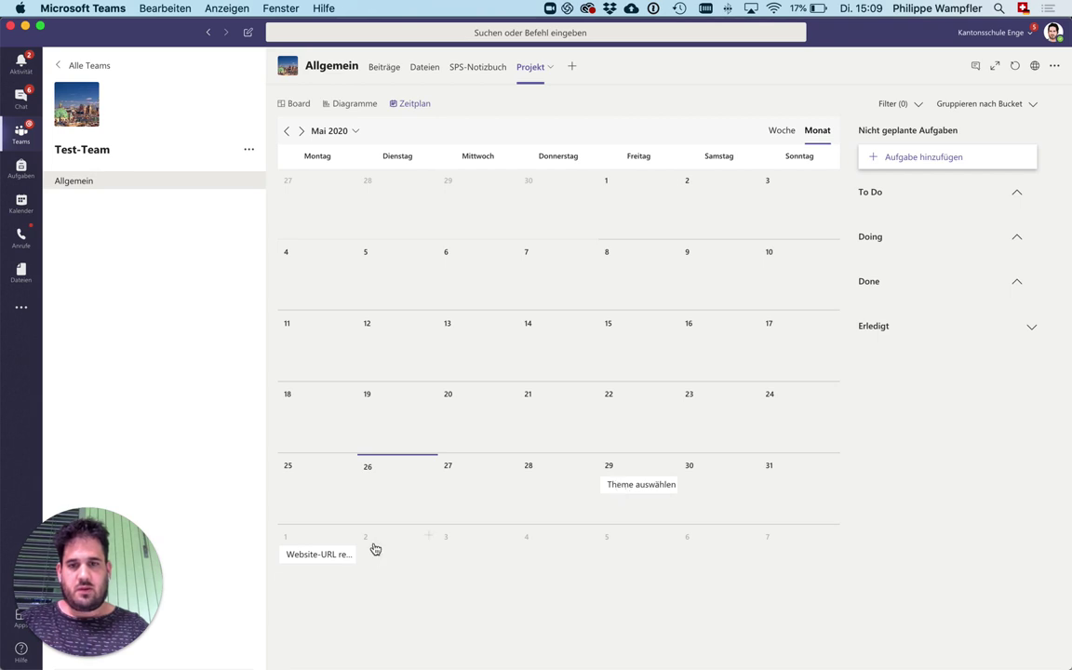
{"action": "left_click", "coordinate": [289, 107]}
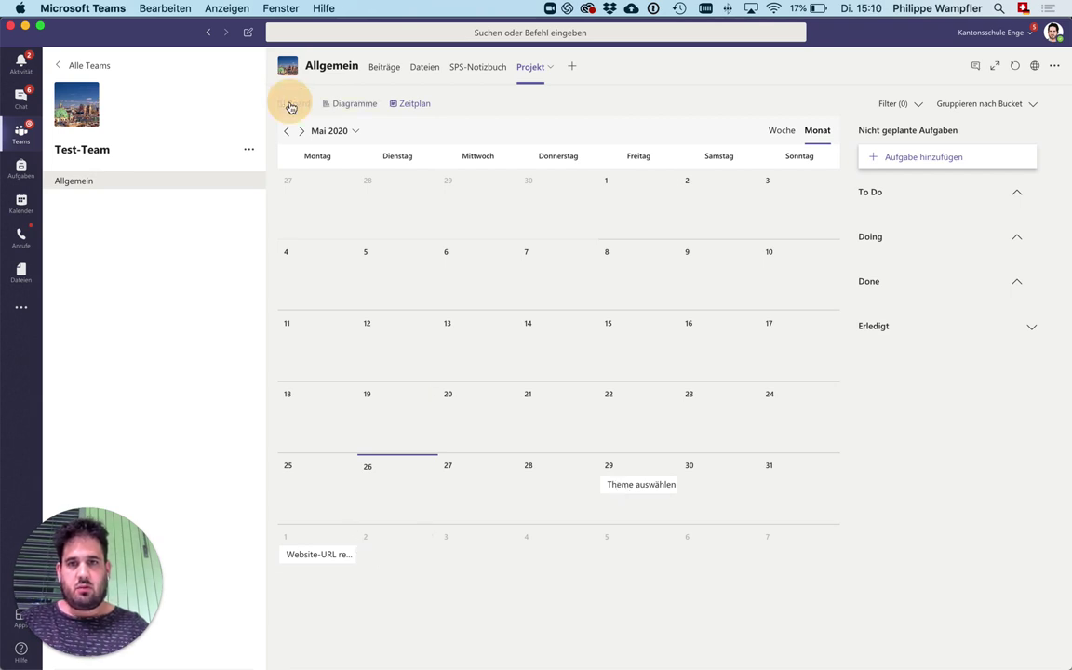